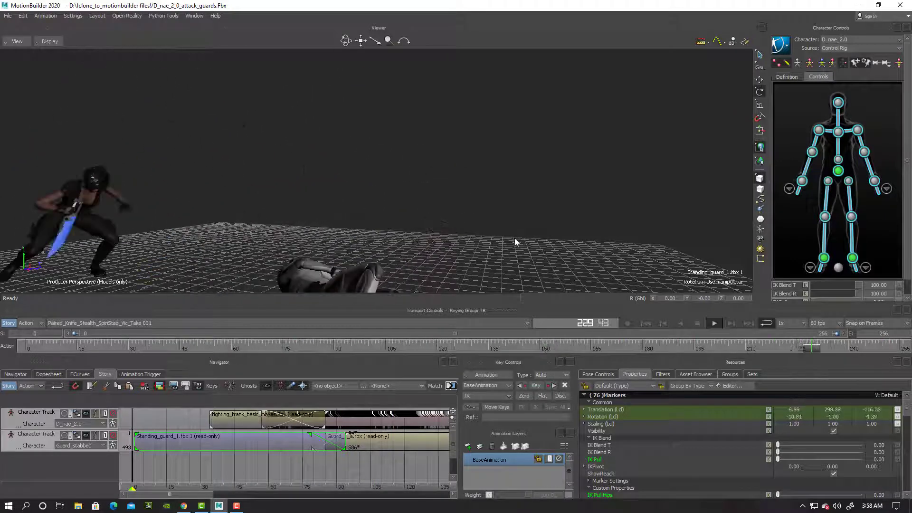
# Stop playback, scrub back to about frames 78 and 155, and pan the Story track.
pyautogui.click(698, 324)
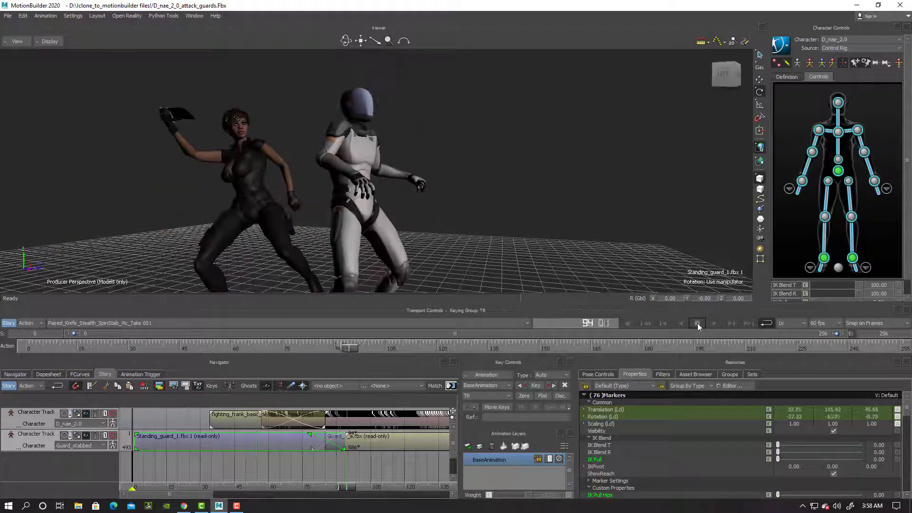
pyautogui.moveTo(356, 487)
pyautogui.mouseDown()
pyautogui.moveTo(292, 486)
pyautogui.moveTo(454, 488)
pyautogui.mouseUp()
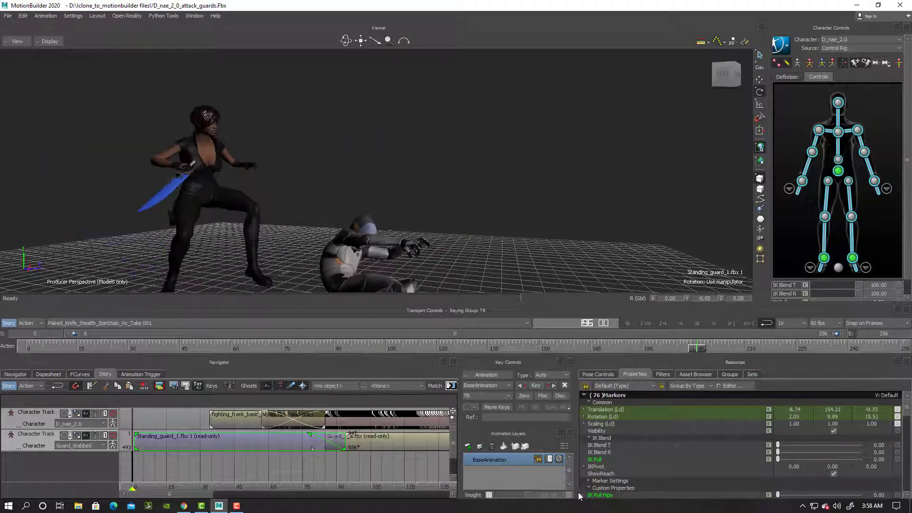
pyautogui.moveTo(520, 491)
pyautogui.mouseDown()
pyautogui.moveTo(487, 492)
pyautogui.moveTo(596, 487)
pyautogui.moveTo(243, 484)
pyautogui.moveTo(281, 485)
pyautogui.mouseUp()
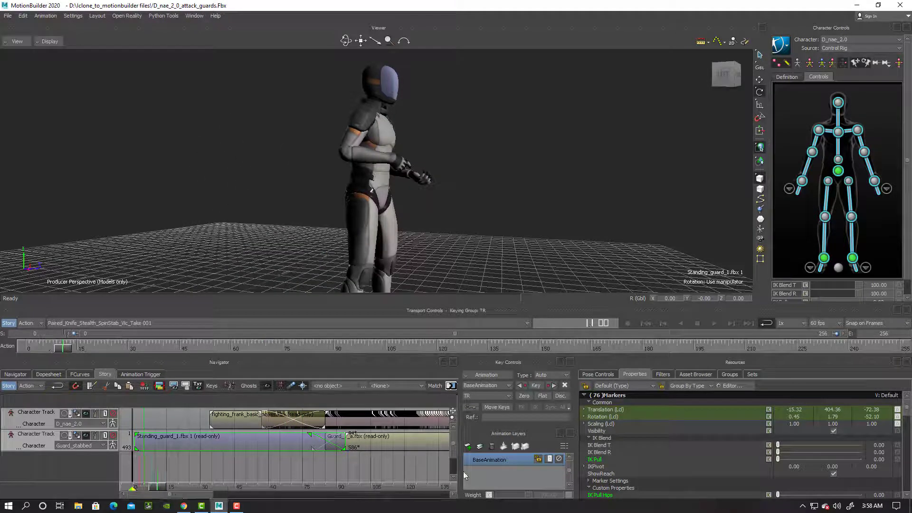
pyautogui.moveTo(135, 488); pyautogui.dragTo(228, 487)
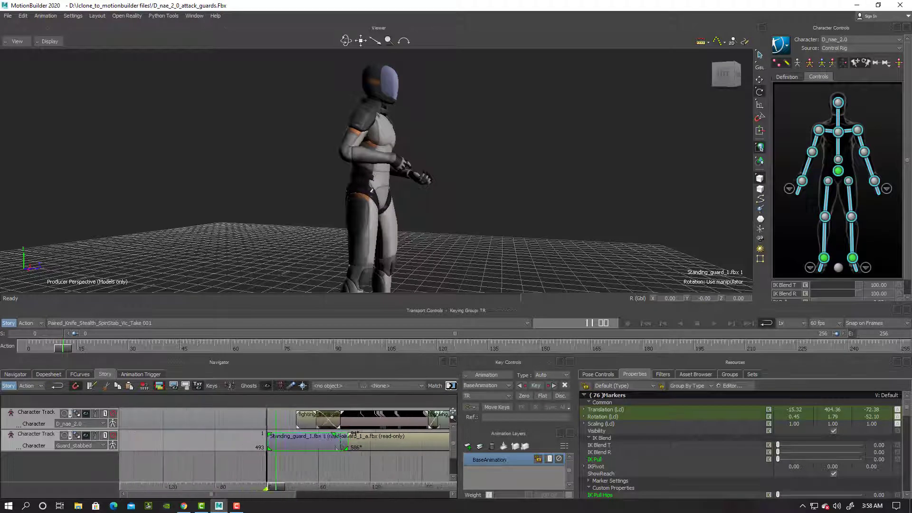
pyautogui.moveTo(289, 495); pyautogui.dragTo(357, 495)
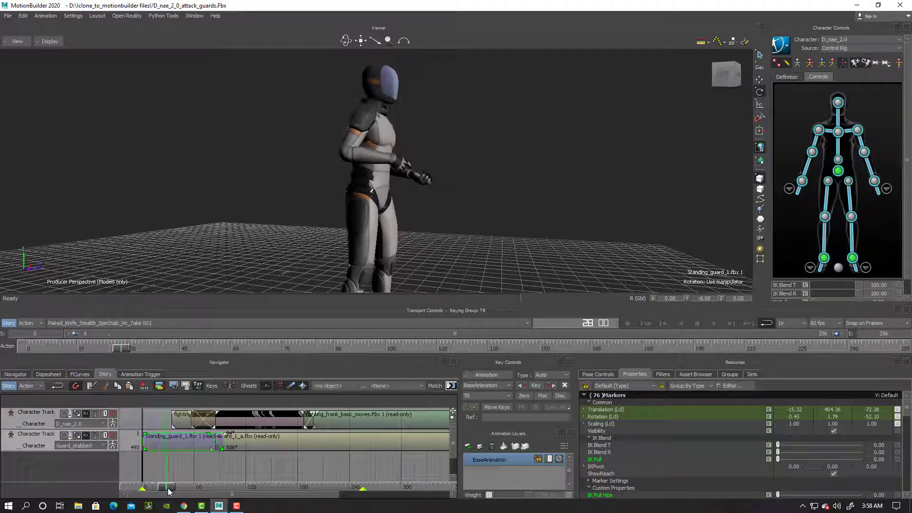
# Scrub forward through both characters' clips to about frame 195, then back to the start.
pyautogui.moveTo(181, 489); pyautogui.dragTo(204, 487)
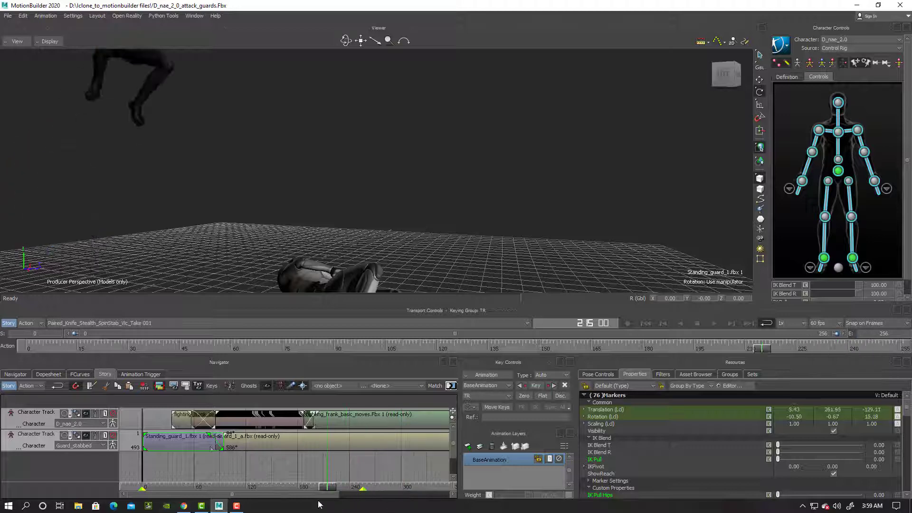
pyautogui.moveTo(155, 469)
pyautogui.mouseDown()
pyautogui.moveTo(231, 489)
pyautogui.moveTo(323, 489)
pyautogui.mouseUp()
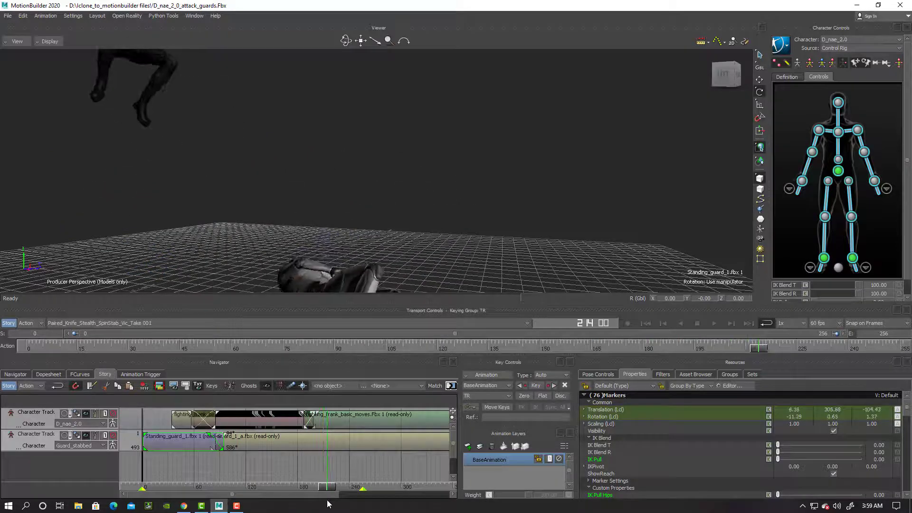
pyautogui.moveTo(335, 504); pyautogui.dragTo(344, 506)
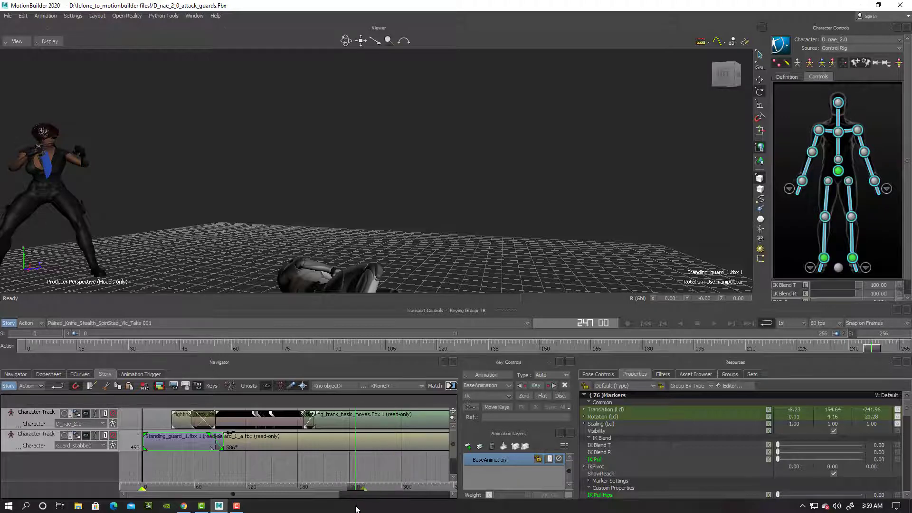
pyautogui.moveTo(357, 492)
pyautogui.mouseDown()
pyautogui.moveTo(145, 491)
pyautogui.moveTo(259, 509)
pyautogui.moveTo(354, 491)
pyautogui.mouseUp()
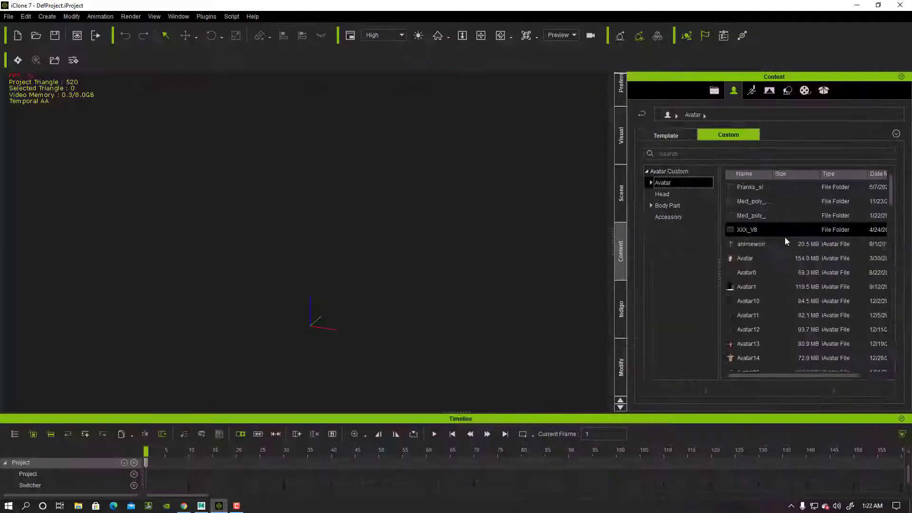
# Load the D_NAE2.0 avatar and apply the Frank_fighting short backward jump motion.
pyautogui.doubleClick(833, 338)
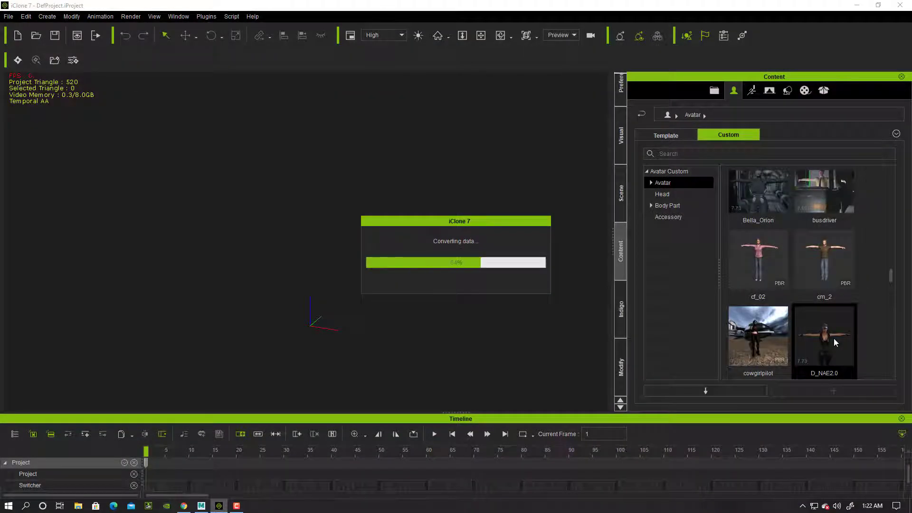
pyautogui.press('super')
pyautogui.press('super')
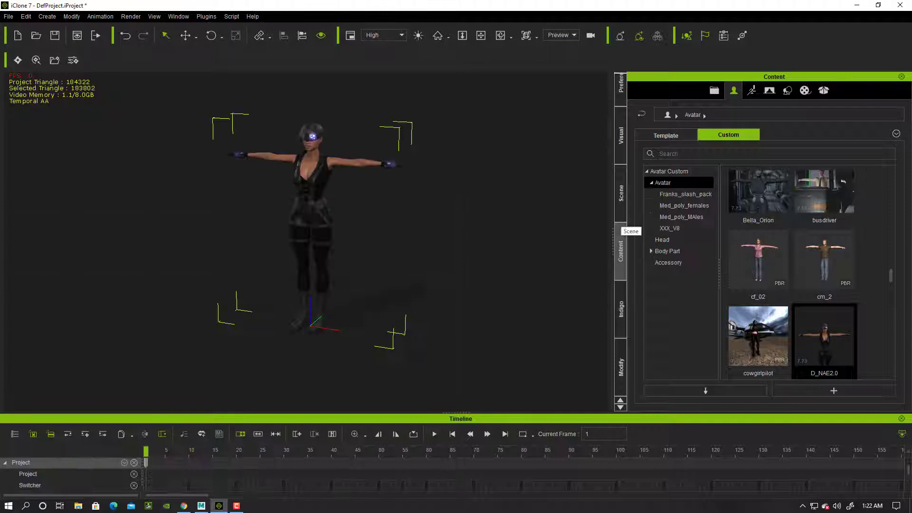
pyautogui.click(622, 246)
pyautogui.click(655, 285)
pyautogui.moveTo(718, 257)
pyautogui.mouseDown()
pyautogui.moveTo(761, 258)
pyautogui.moveTo(732, 259)
pyautogui.mouseUp()
pyautogui.doubleClick(680, 297)
pyautogui.scroll(-3, 820, 284)
pyautogui.doubleClick(801, 274)
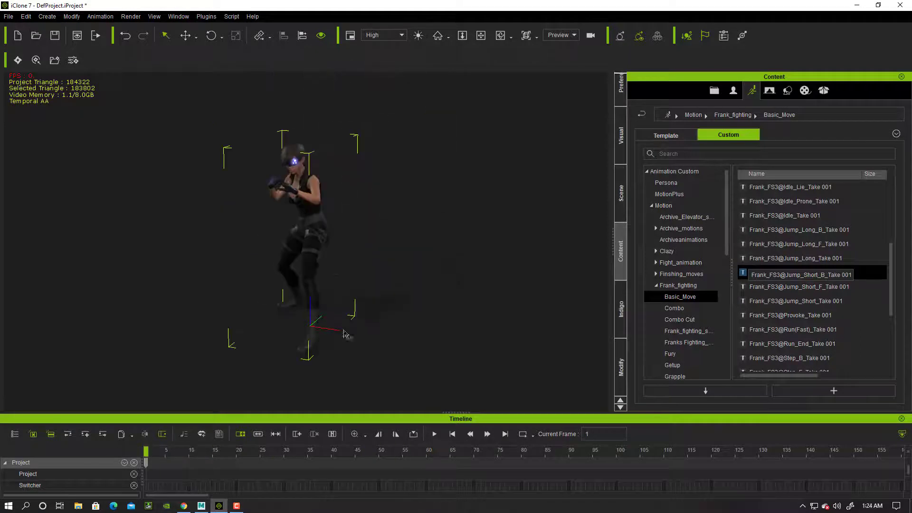
pyautogui.press('space')
pyautogui.scroll(-5, 819, 300)
# Try SoftLanding_L and SoftLanding_R, then preview the Clazy forward handspring start motion.
pyautogui.click(680, 341)
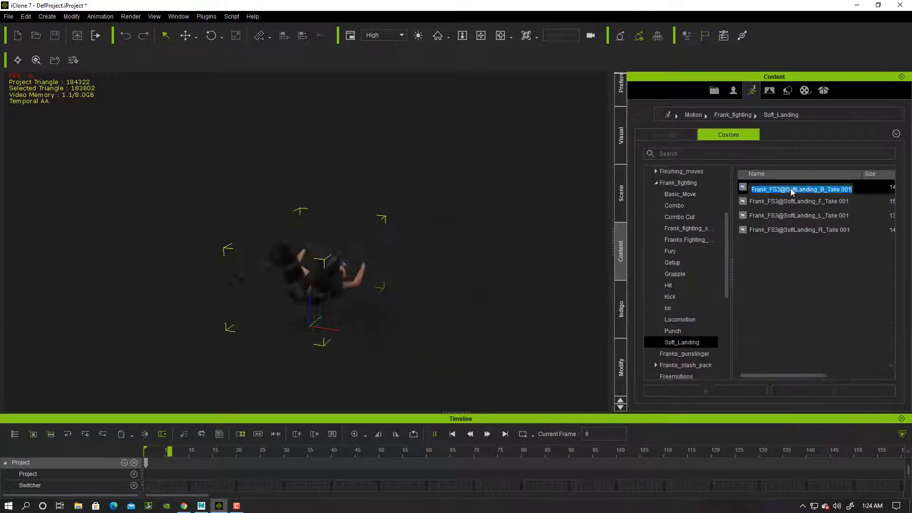
pyautogui.doubleClick(798, 217)
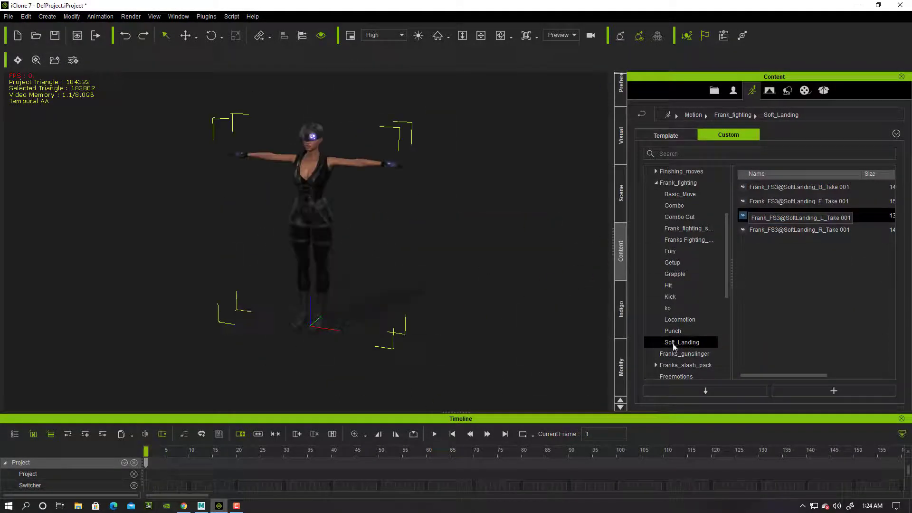
pyautogui.doubleClick(798, 229)
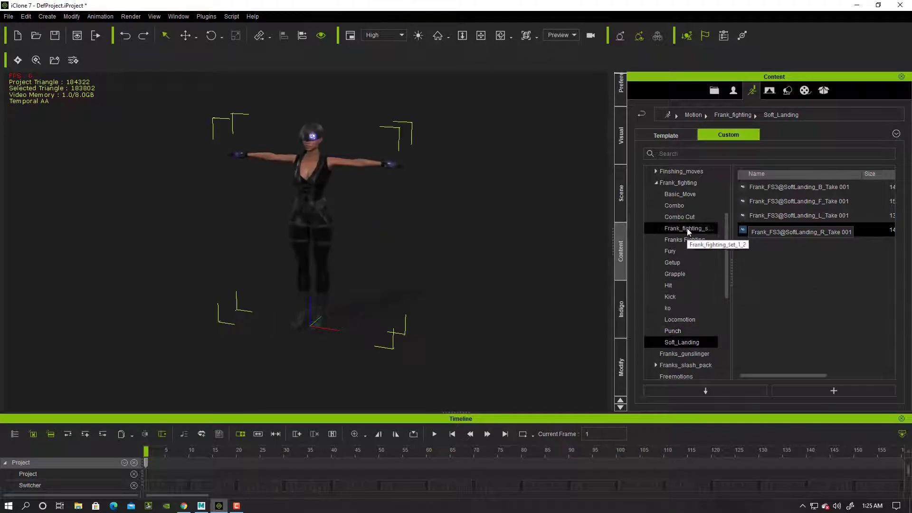
pyautogui.click(680, 194)
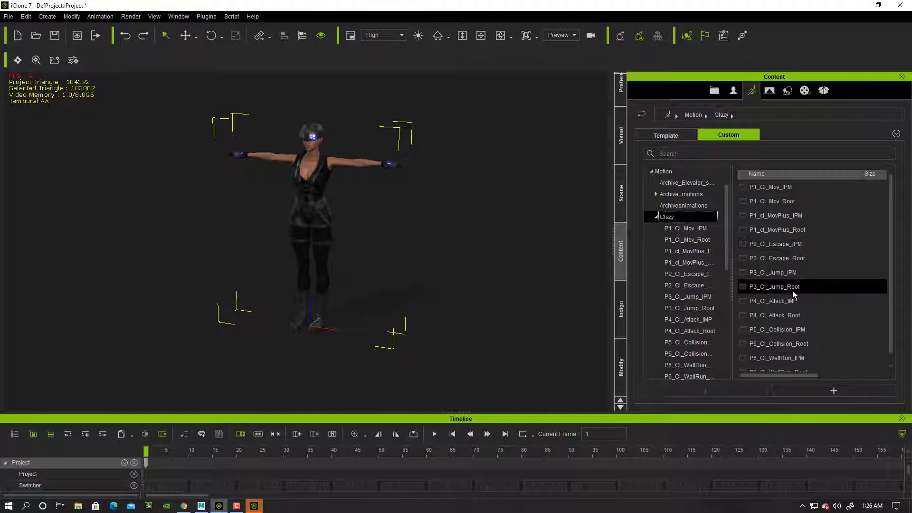
pyautogui.doubleClick(774, 272)
pyautogui.doubleClick(801, 329)
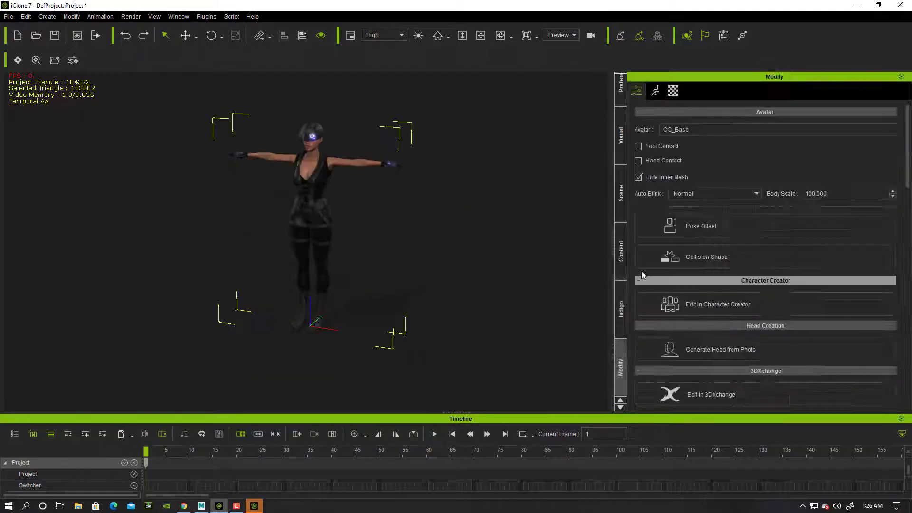
# Try the forward handspring end and the backward handspring turn-start, start and loop motions.
pyautogui.moveTo(613, 244); pyautogui.dragTo(495, 244)
pyautogui.doubleClick(812, 315)
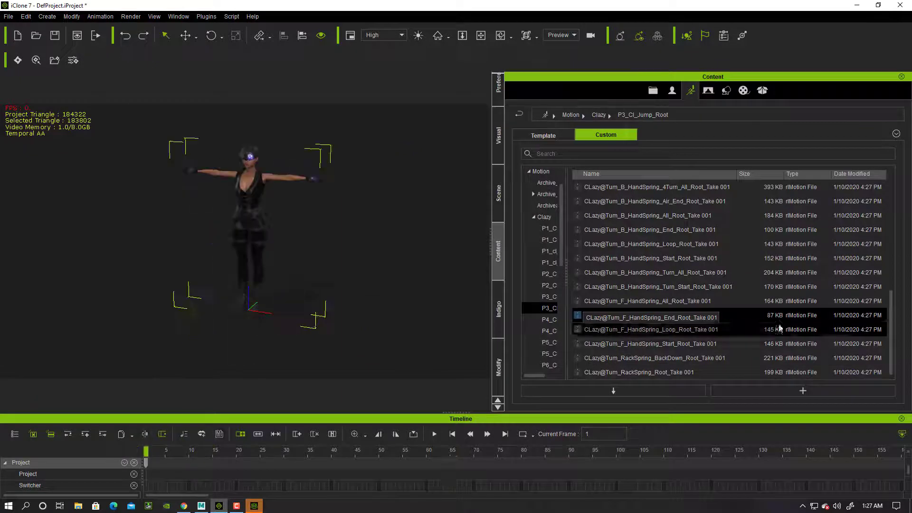
pyautogui.doubleClick(673, 286)
pyautogui.doubleClick(672, 257)
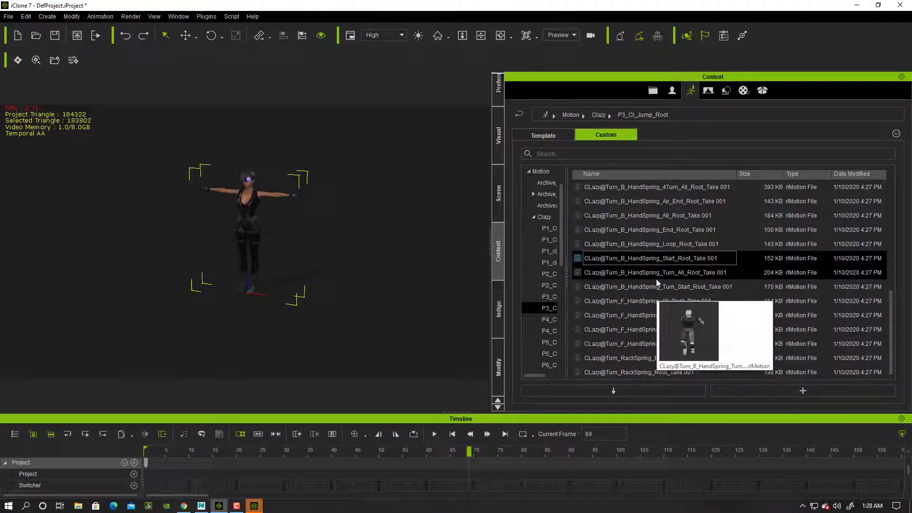
pyautogui.click(651, 244)
pyautogui.click(651, 244)
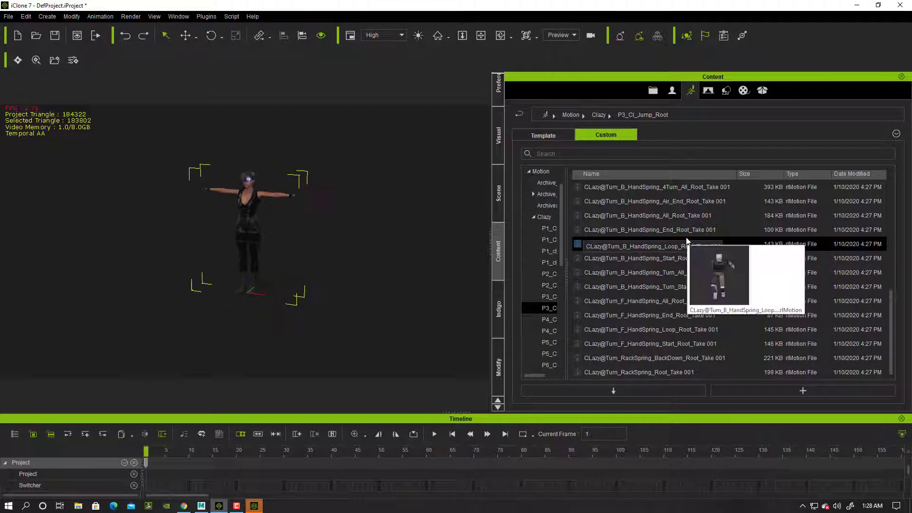
pyautogui.scroll(2, 733, 257)
# Apply the backward three-turn handspring and the spawn-wait and base-move landings, then bring up Character Creator 3.
pyautogui.doubleClick(712, 215)
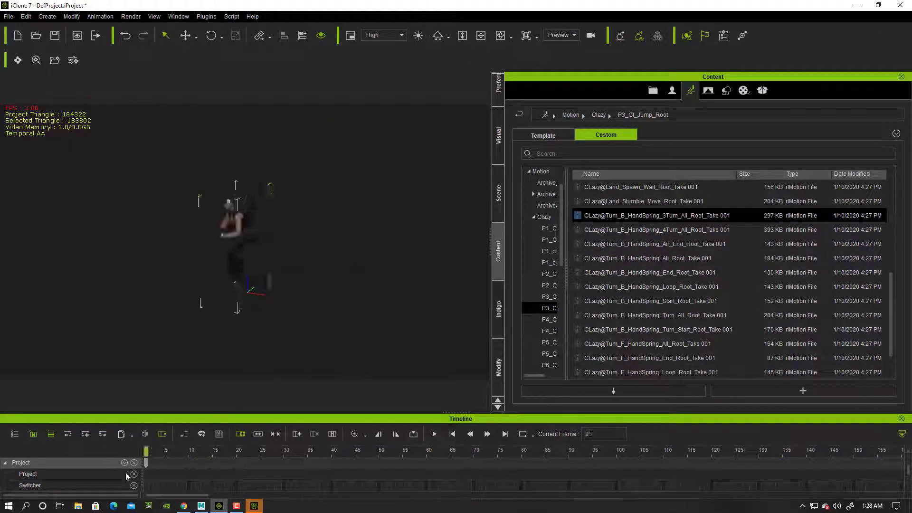
pyautogui.scroll(1, 713, 242)
pyautogui.doubleClick(641, 229)
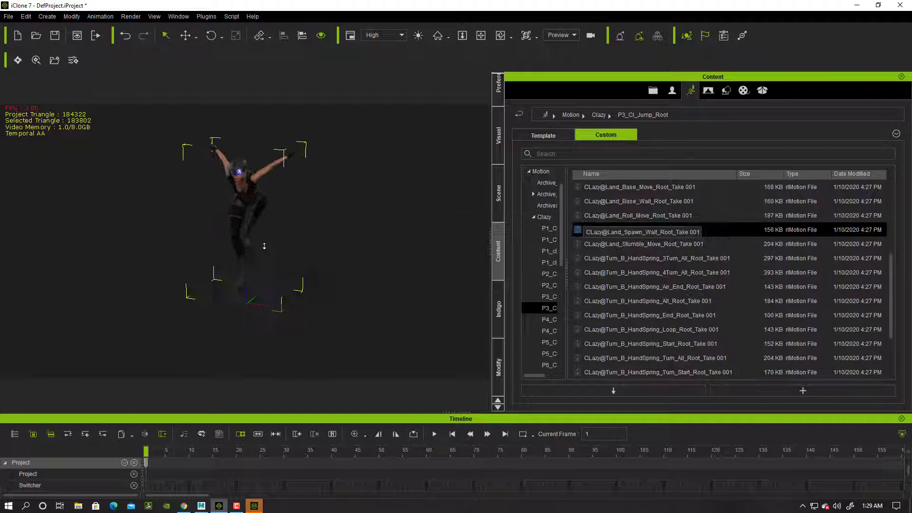
pyautogui.scroll(3, 306, 311)
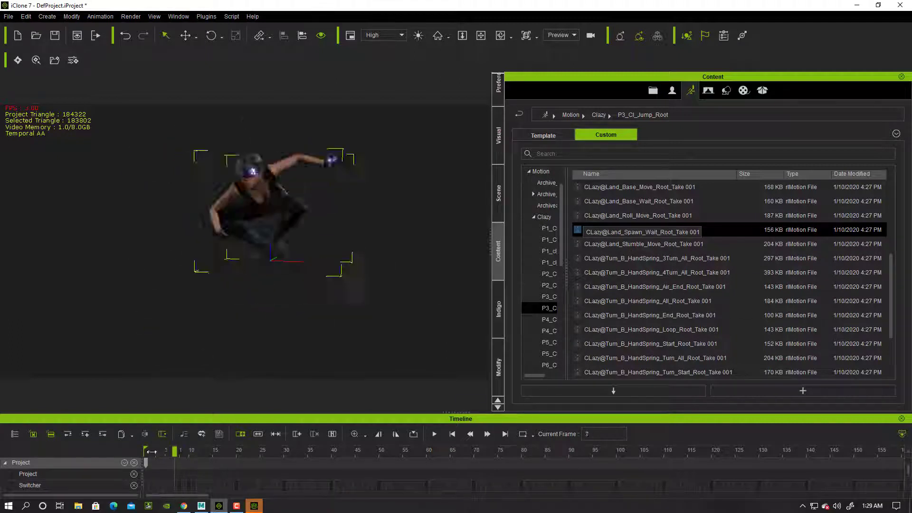
pyautogui.scroll(1, 713, 242)
pyautogui.doubleClick(641, 230)
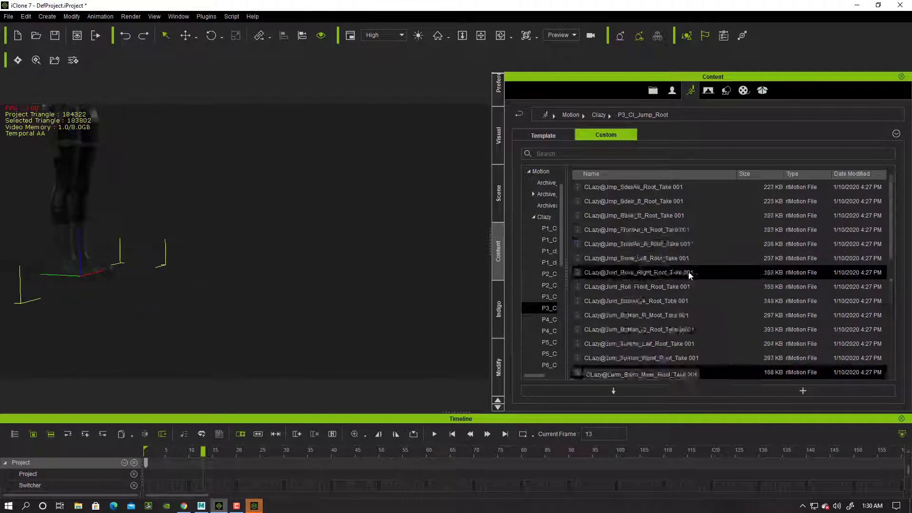
pyautogui.doubleClick(649, 287)
pyautogui.click(595, 304)
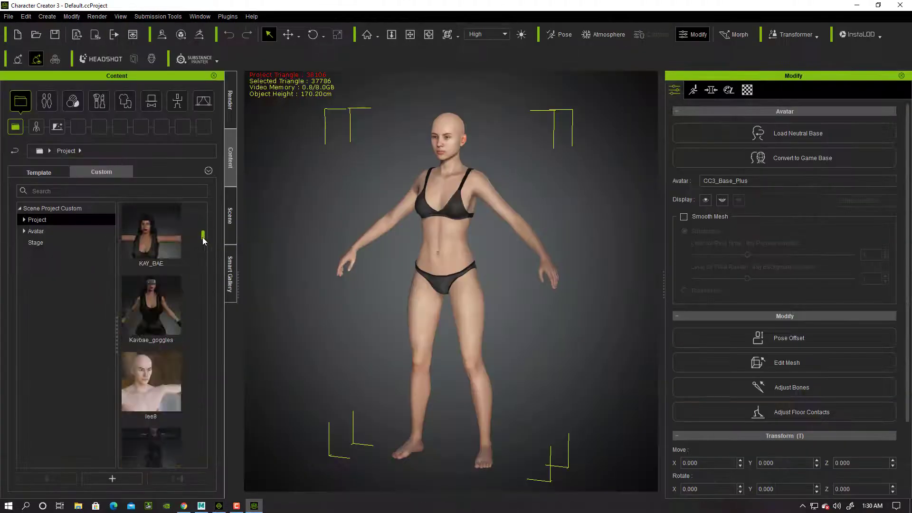
pyautogui.moveTo(201, 331)
pyautogui.mouseDown()
pyautogui.moveTo(202, 424)
pyautogui.moveTo(203, 228)
pyautogui.mouseUp()
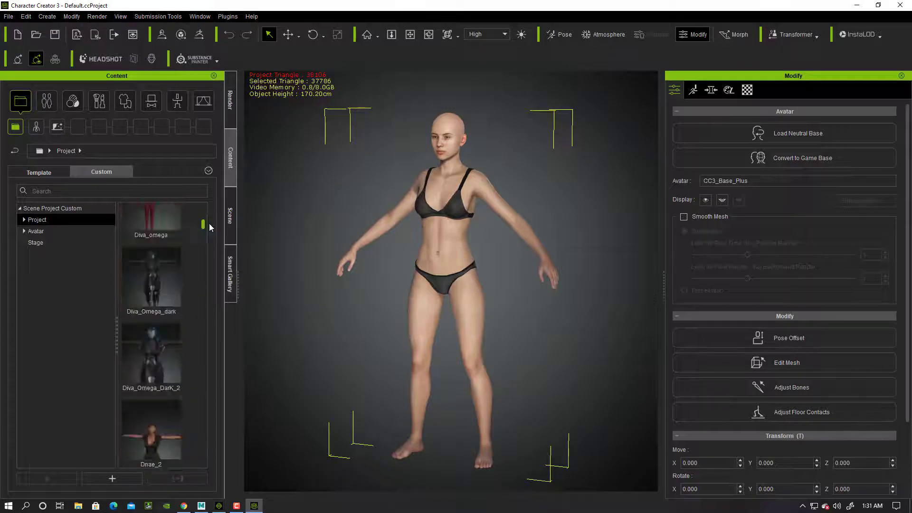
# Load the Dnae_2 project in Character Creator 3 and return to MotionBuilder.
pyautogui.doubleClick(151, 325)
pyautogui.click(410, 277)
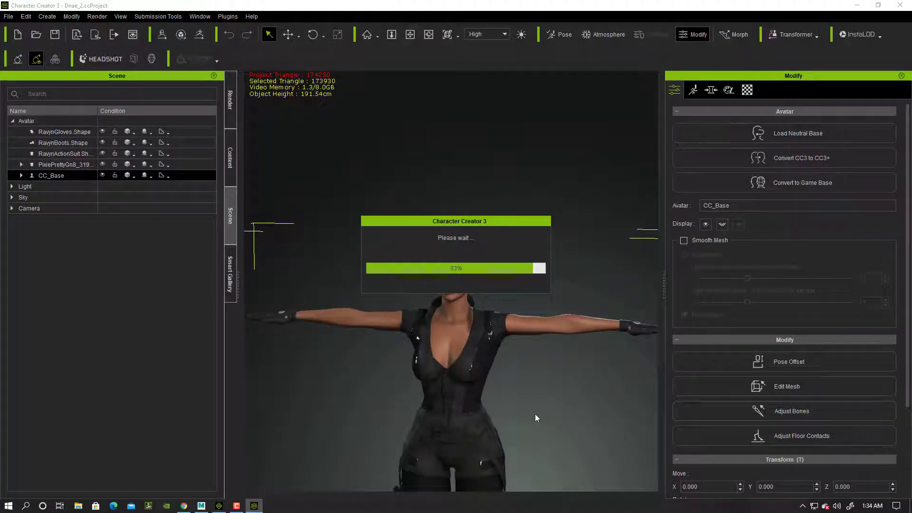
pyautogui.click(239, 506)
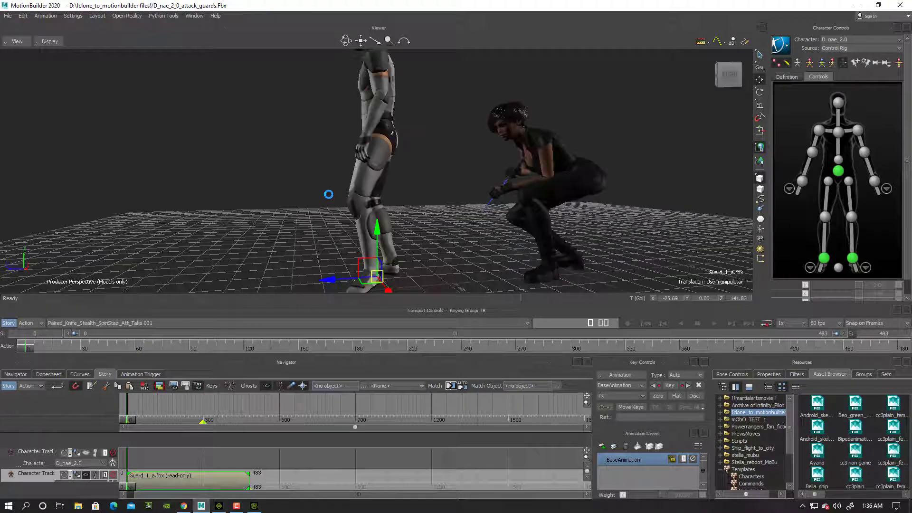
# Start a new scene, drop in the Clazy_jumps character file, and view its node schematic.
pyautogui.hotkey('ctrl', 'n')
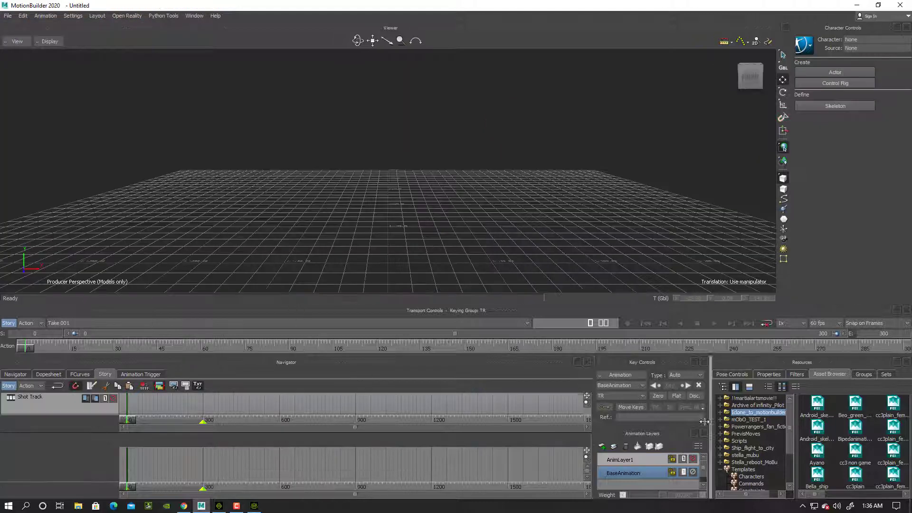
pyautogui.moveTo(737, 415); pyautogui.dragTo(406, 209)
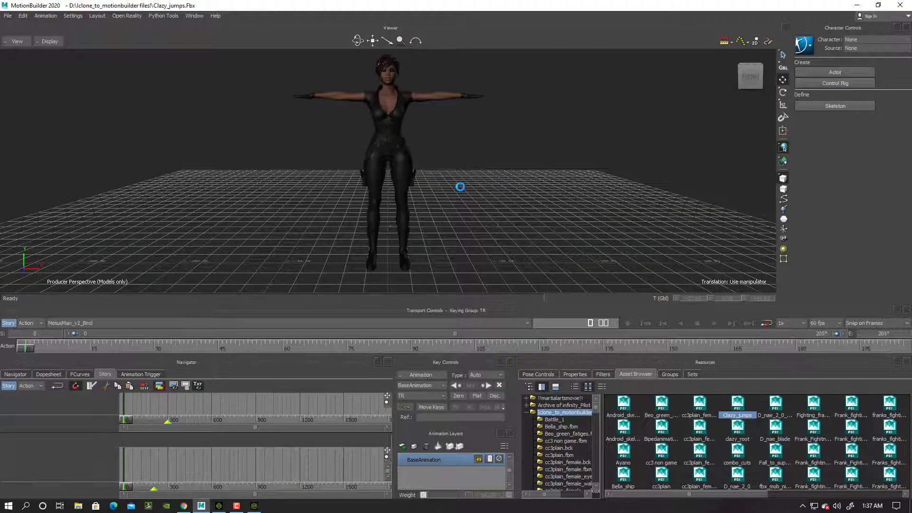
pyautogui.click(14, 374)
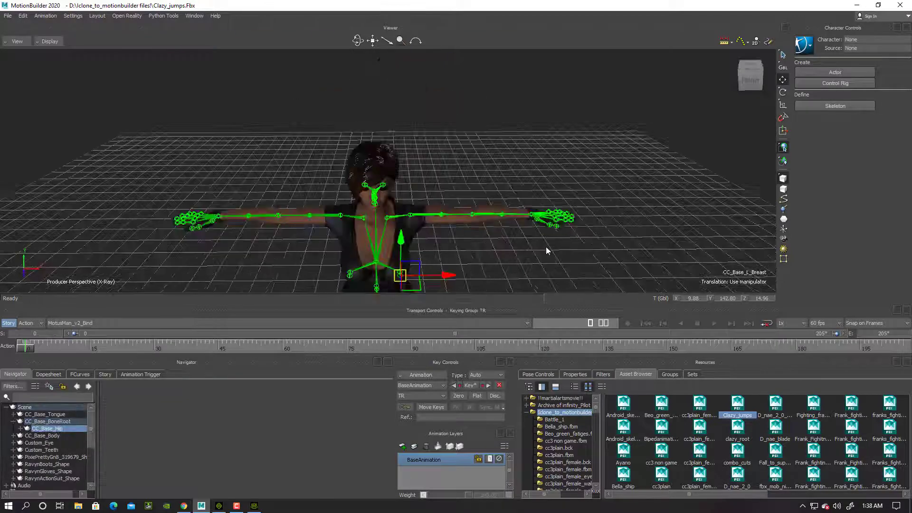
pyautogui.hotkey('ctrl', 'w')
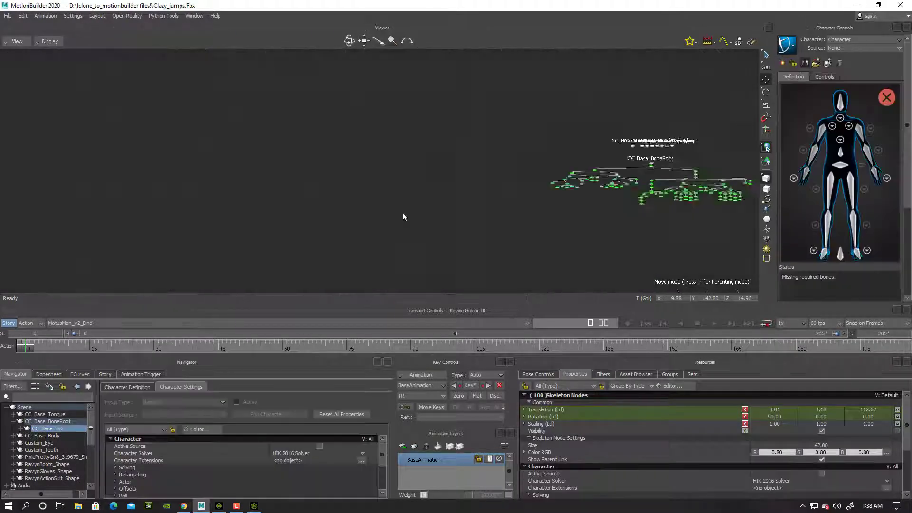
pyautogui.scroll(5, 403, 212)
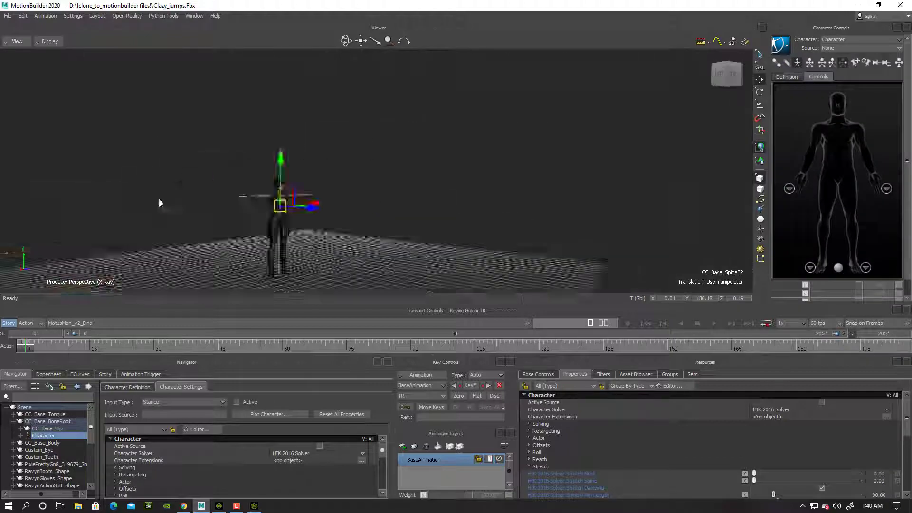
# Preview the handspring turn, Jmp_TurnAir_Right and Jmp_SideAir_C takes, rewinding to frame 0.
pyautogui.click(154, 323)
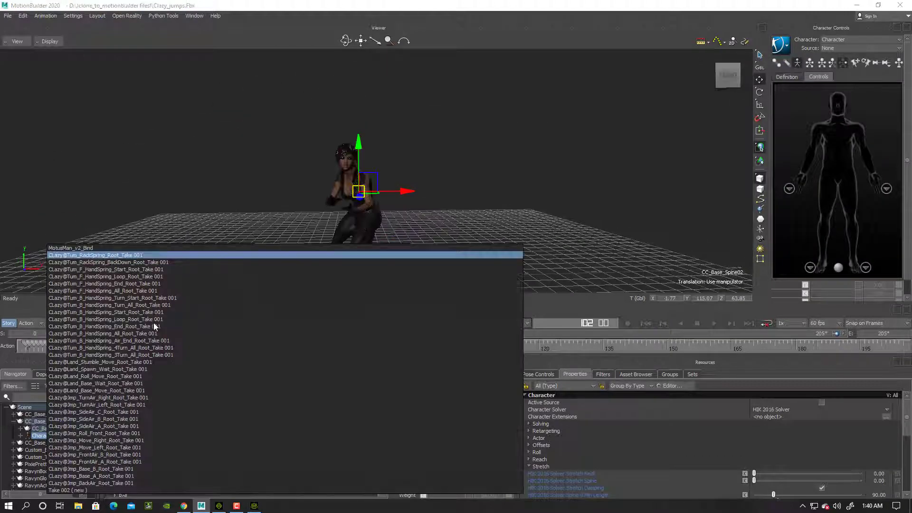
pyautogui.click(114, 348)
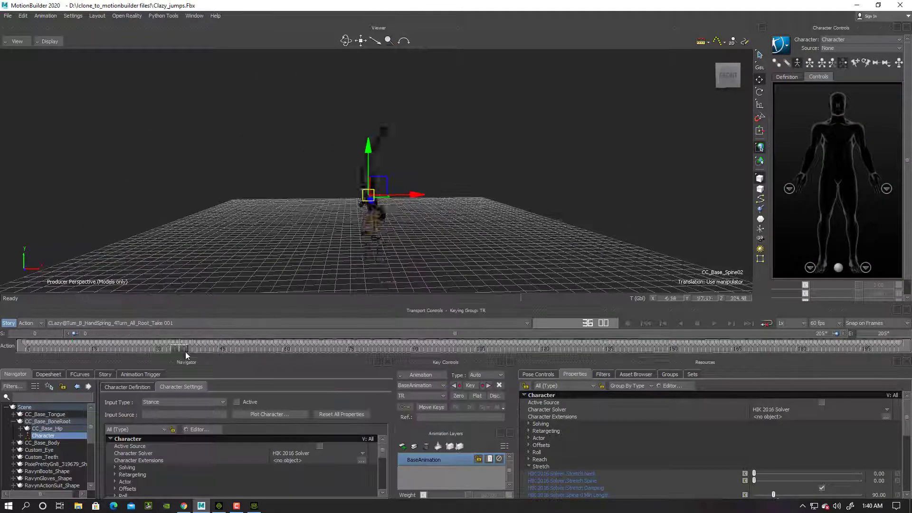
pyautogui.click(153, 323)
pyautogui.click(112, 398)
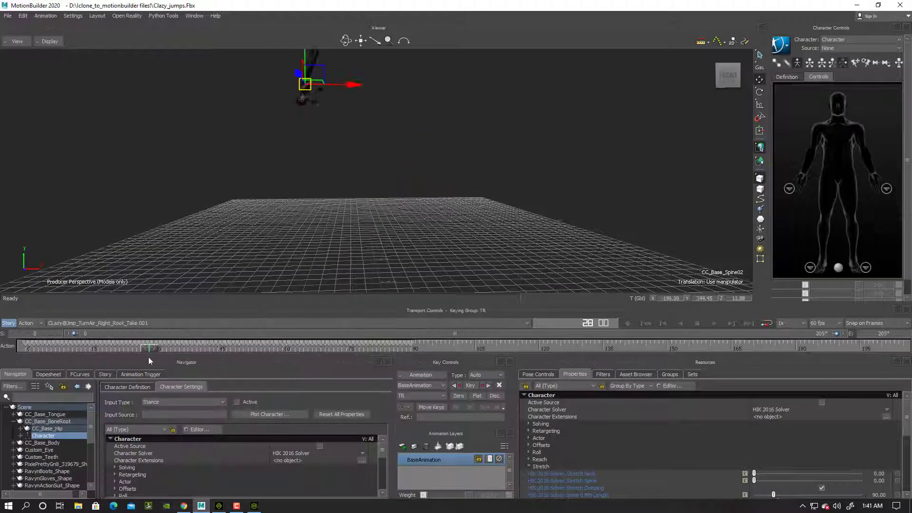
pyautogui.click(154, 323)
pyautogui.click(103, 360)
pyautogui.moveTo(82, 347); pyautogui.dragTo(3, 348)
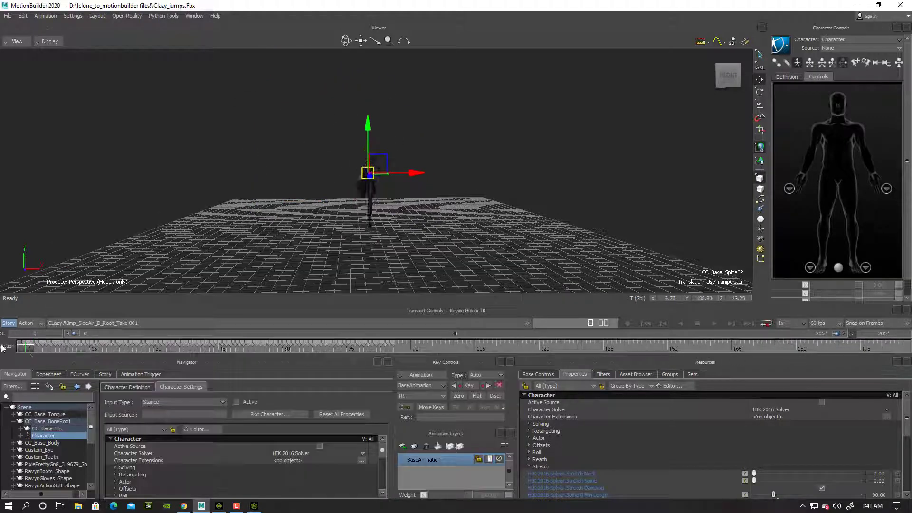
# Try the SideAir_A and Jmp_Base_B takes, ending on the Land_Spawn_Wait take.
pyautogui.click(154, 323)
pyautogui.click(103, 420)
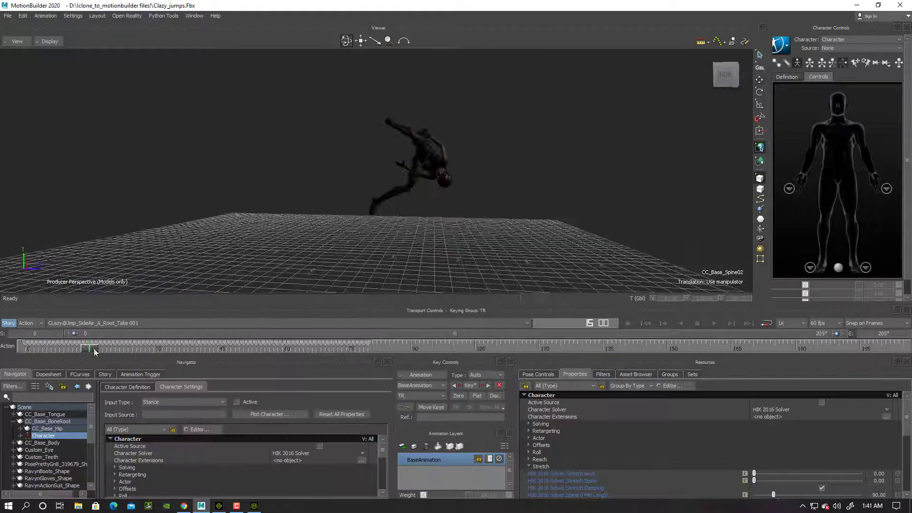
pyautogui.click(153, 323)
pyautogui.click(106, 469)
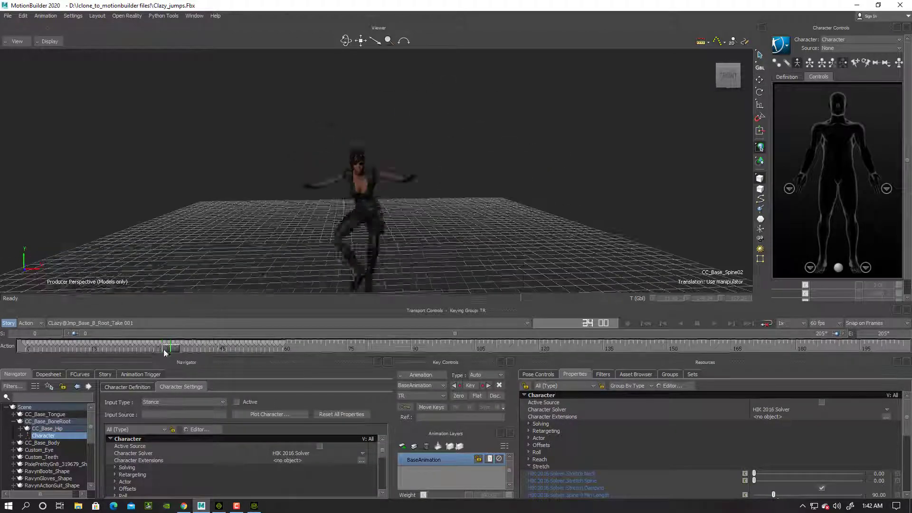
pyautogui.click(153, 322)
pyautogui.click(107, 369)
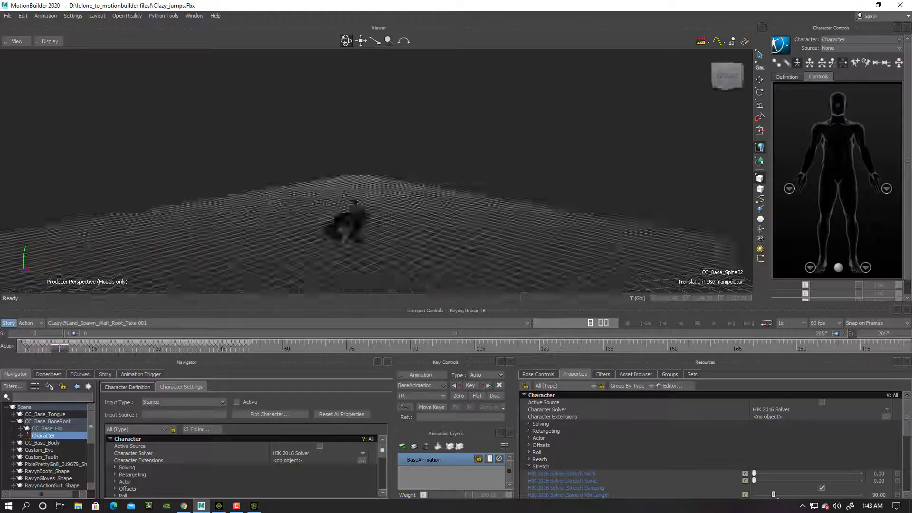
# Create the control rig, shade the character fully, and add a character animation track in Story.
pyautogui.click(871, 105)
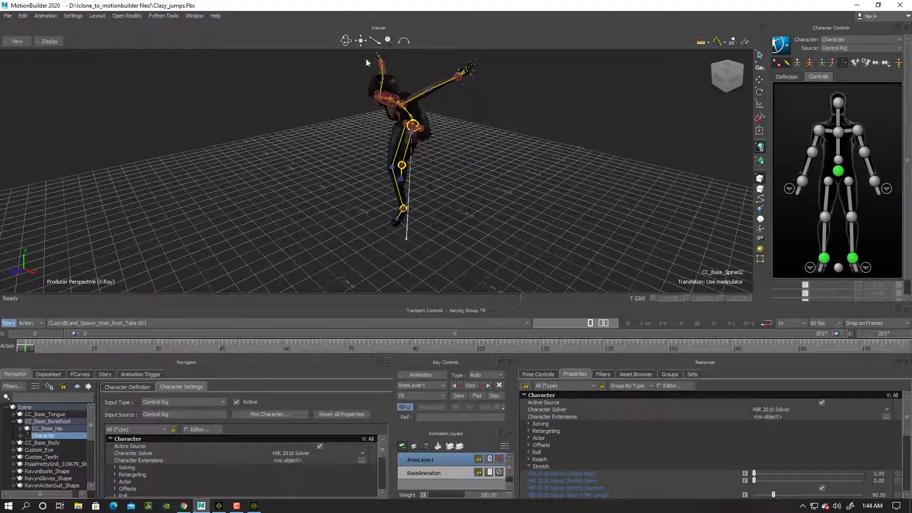
pyautogui.hotkey('ctrl', 'a')
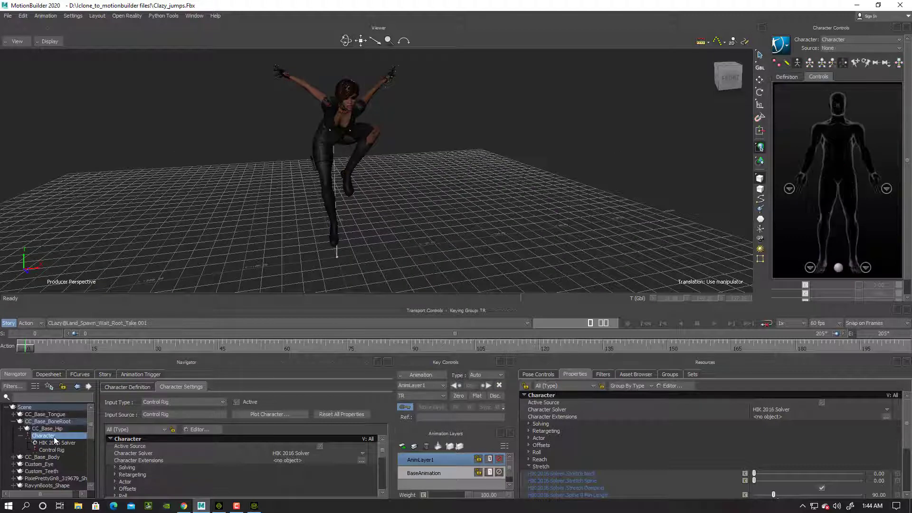
pyautogui.moveTo(393, 428); pyautogui.dragTo(592, 428)
pyautogui.scroll(-5, 474, 470)
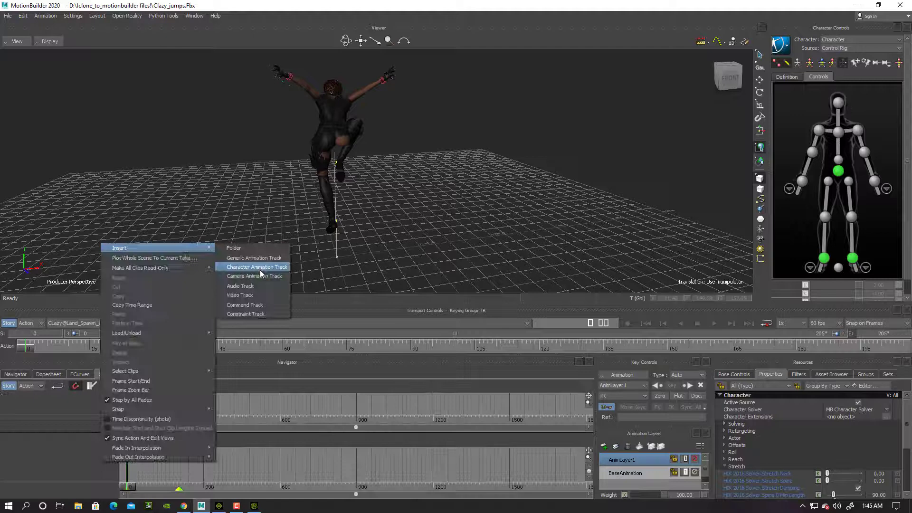
pyautogui.click(148, 487)
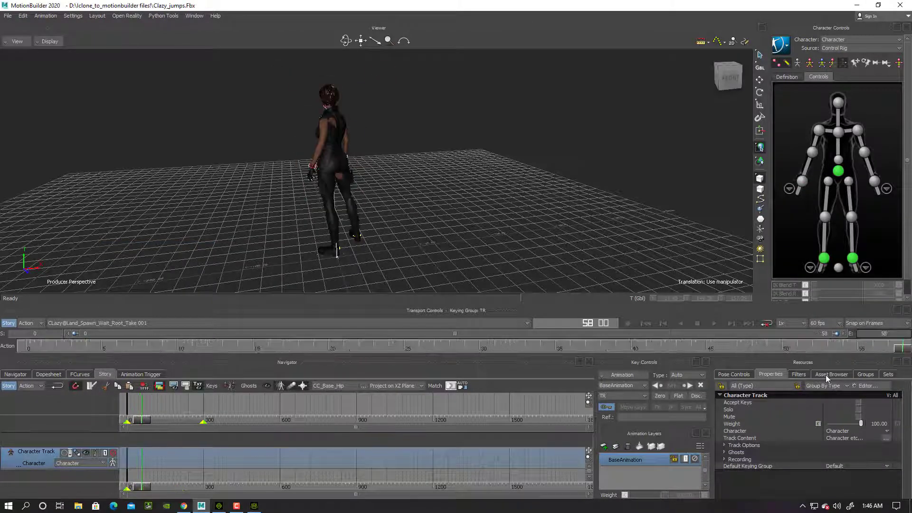
pyautogui.moveTo(149, 487); pyautogui.dragTo(123, 486)
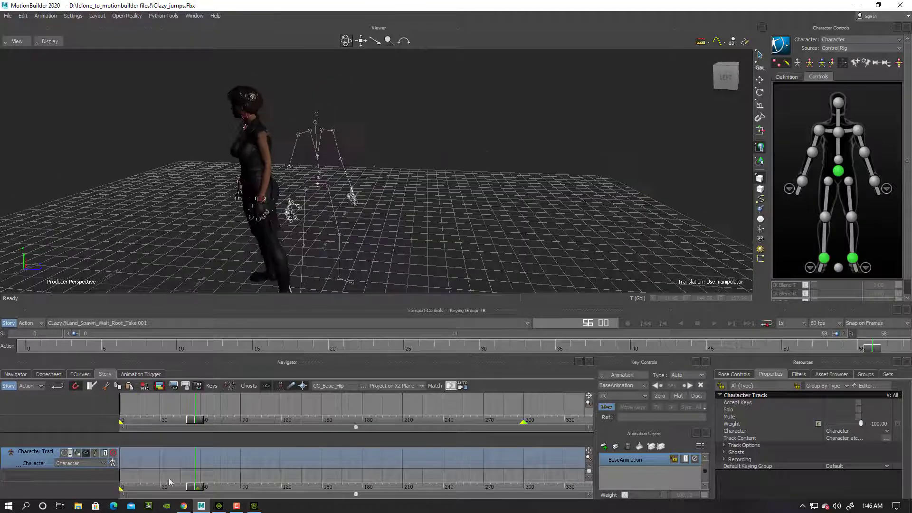
# Place the Land_Spawn_Wait clip on the character track and bring up the animation layers.
pyautogui.click(158, 453)
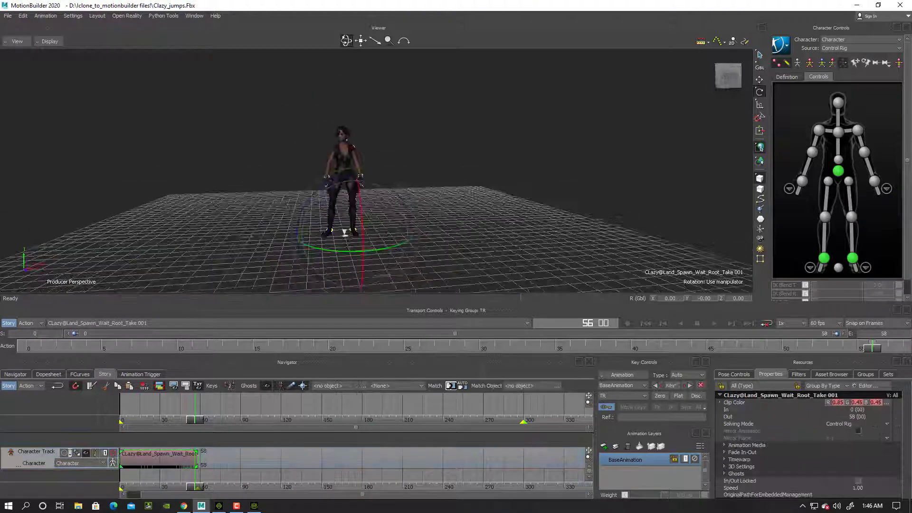
pyautogui.moveTo(356, 213); pyautogui.dragTo(425, 287)
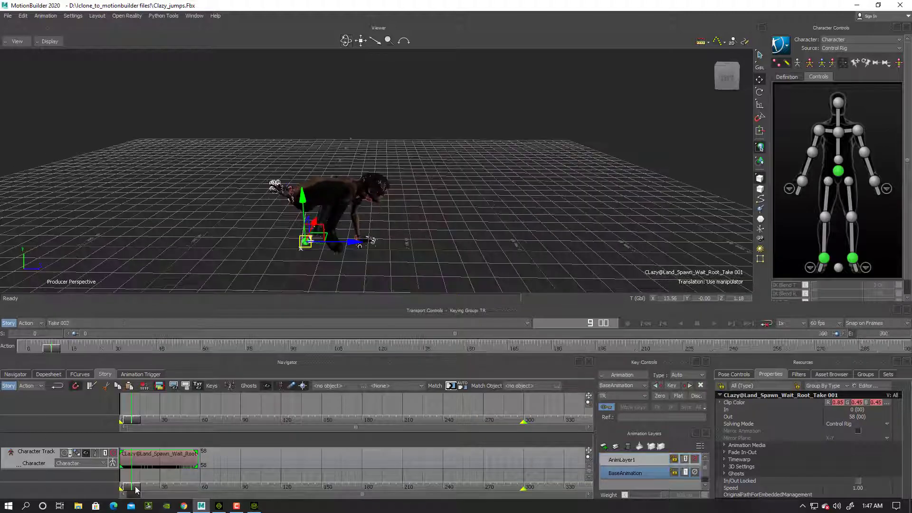
pyautogui.moveTo(133, 489); pyautogui.dragTo(183, 490)
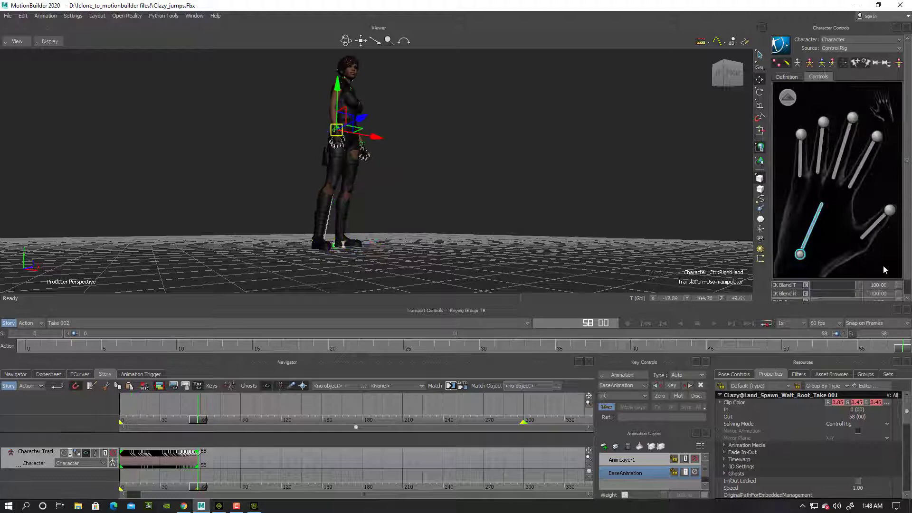
pyautogui.click(620, 432)
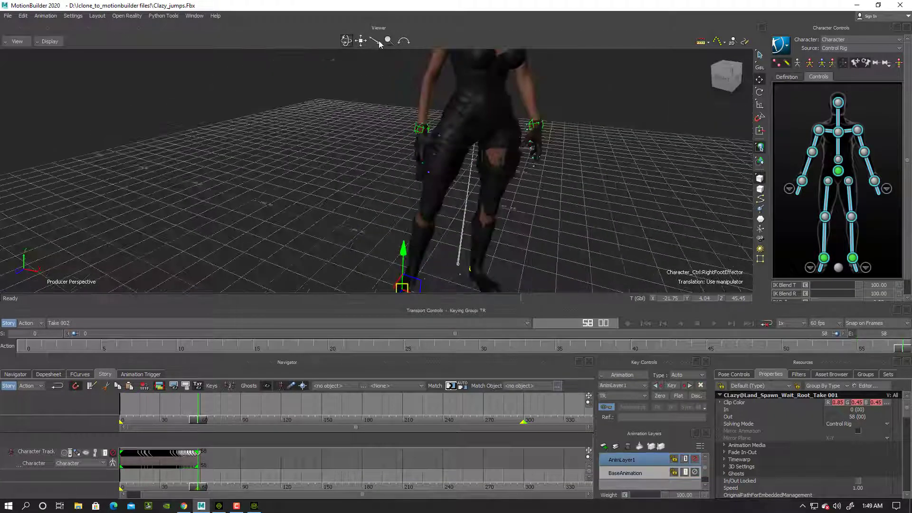
pyautogui.click(786, 76)
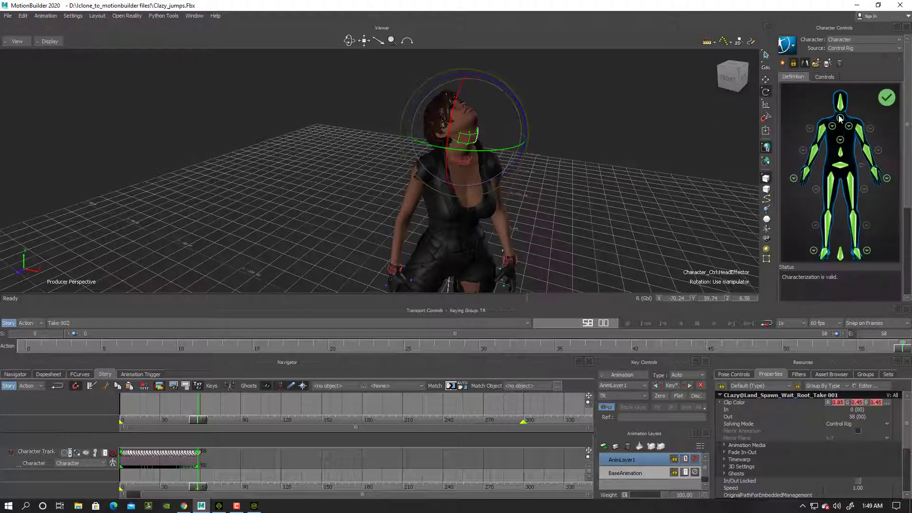
pyautogui.click(824, 76)
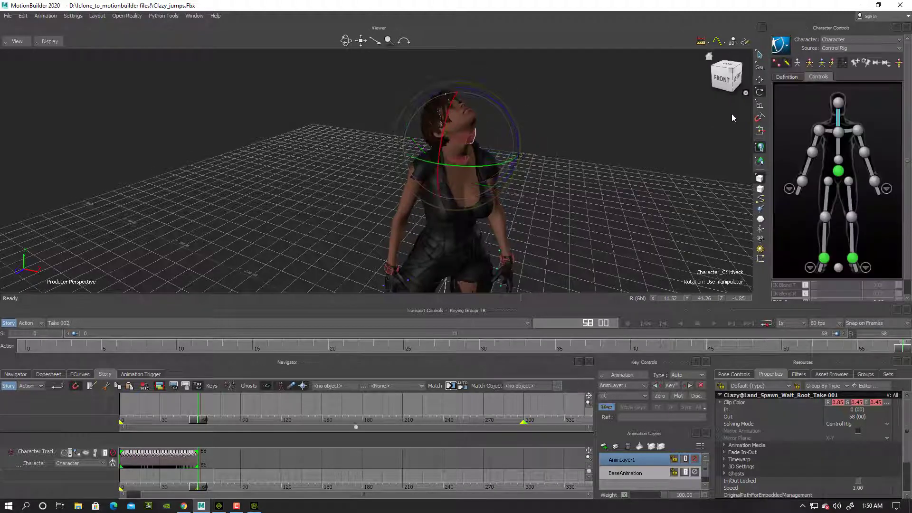
# Drive the character from the Control Rig, tilt the head effector backward, key it, and play back.
pyautogui.moveTo(508, 108); pyautogui.dragTo(358, 192)
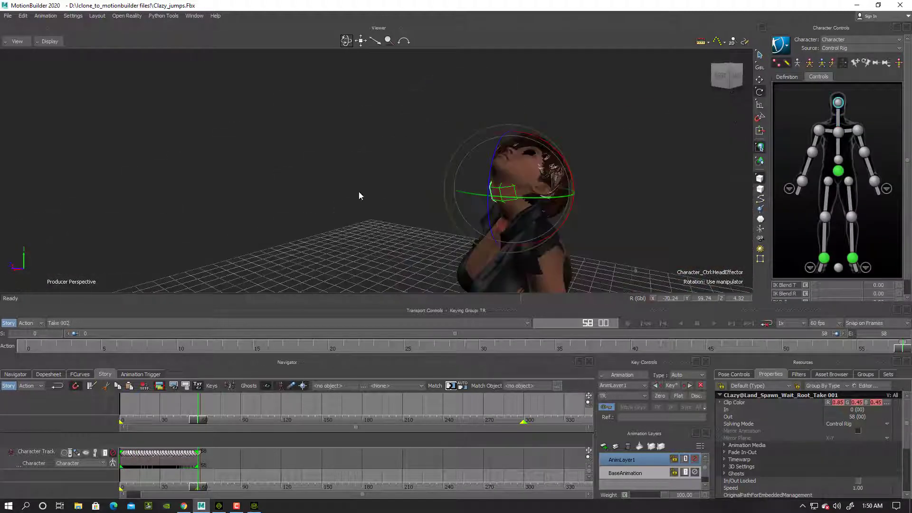
pyautogui.click(112, 460)
pyautogui.click(194, 487)
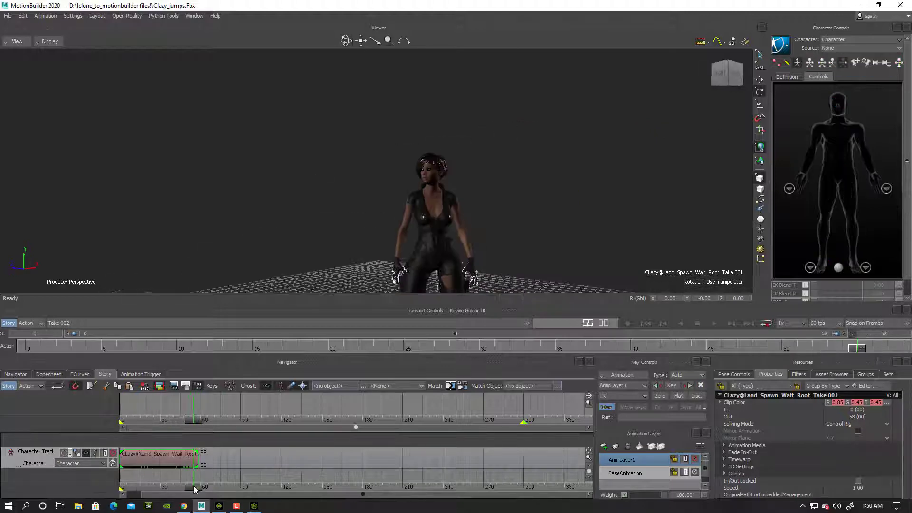
pyautogui.click(837, 55)
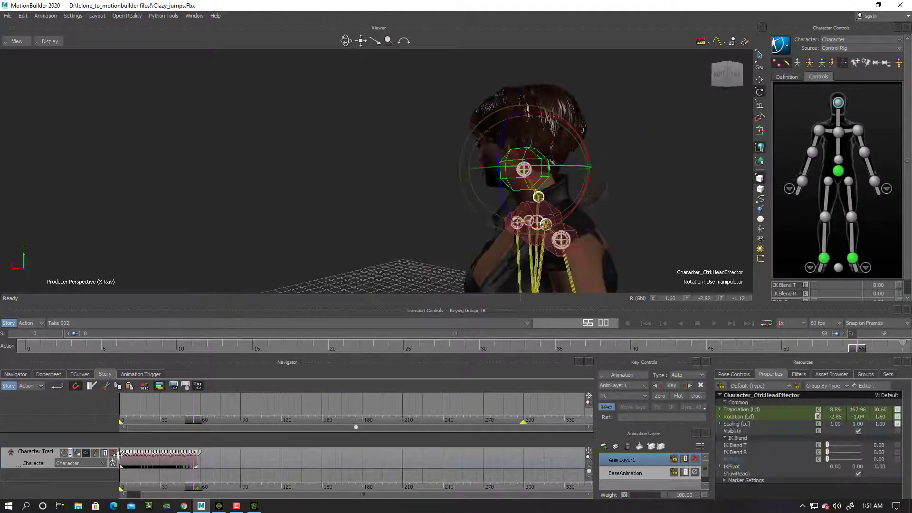
pyautogui.moveTo(552, 162); pyautogui.dragTo(493, 178)
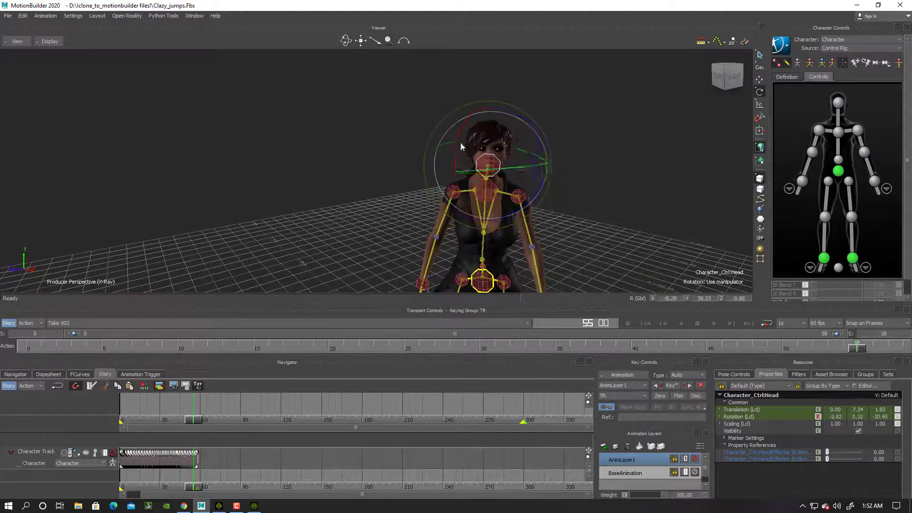
pyautogui.click(488, 166)
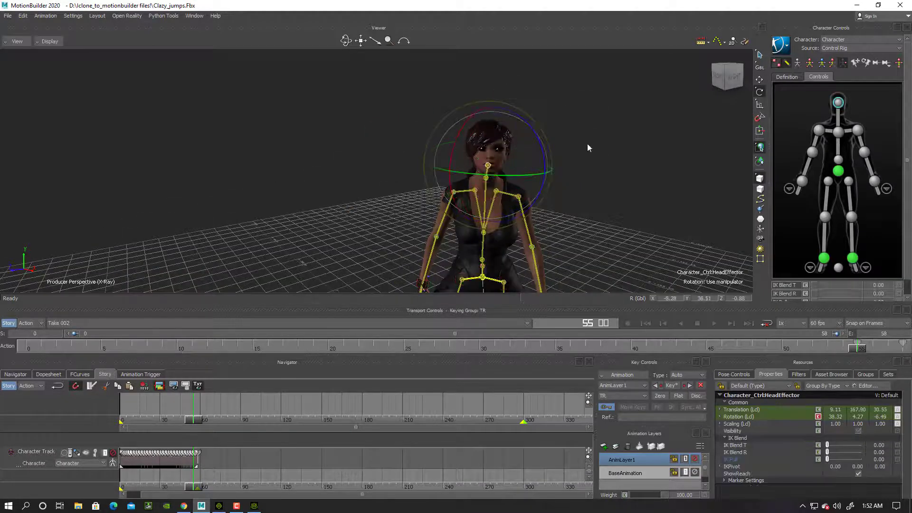
pyautogui.click(726, 76)
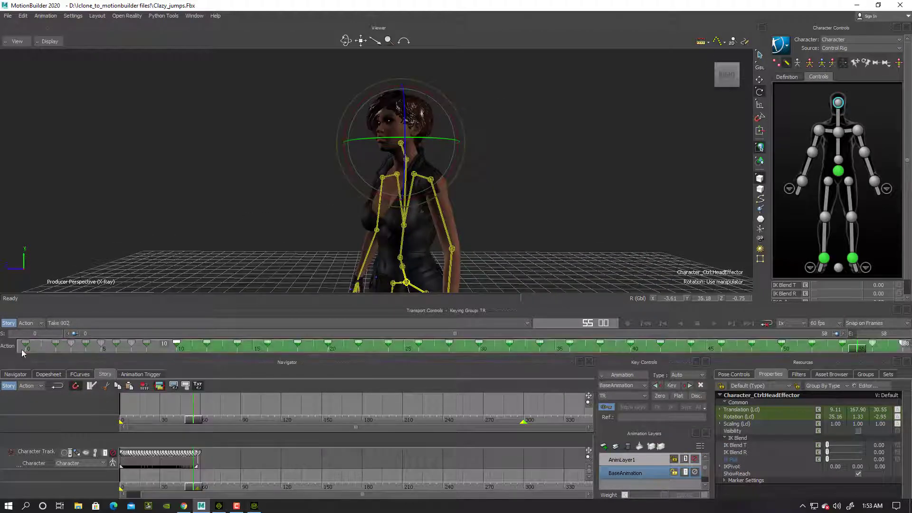
pyautogui.moveTo(23, 346); pyautogui.dragTo(863, 349)
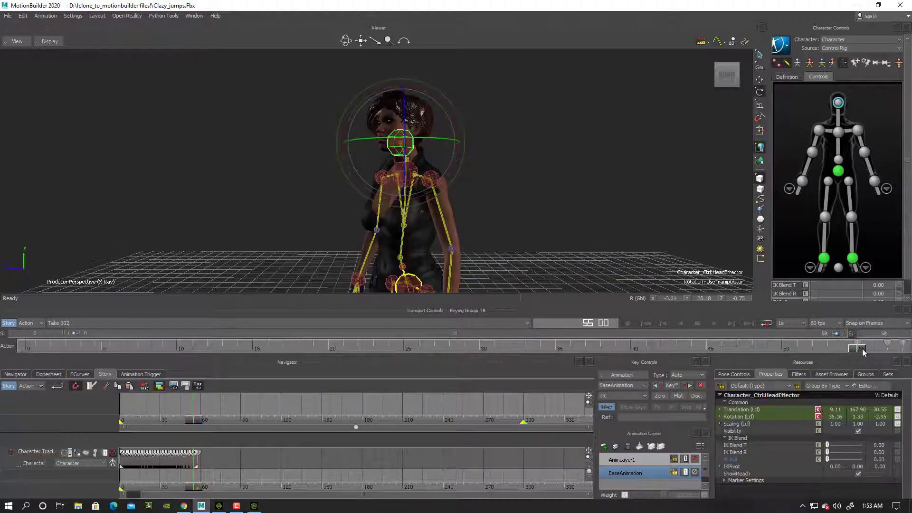
pyautogui.hotkey('ctrl', 'space')
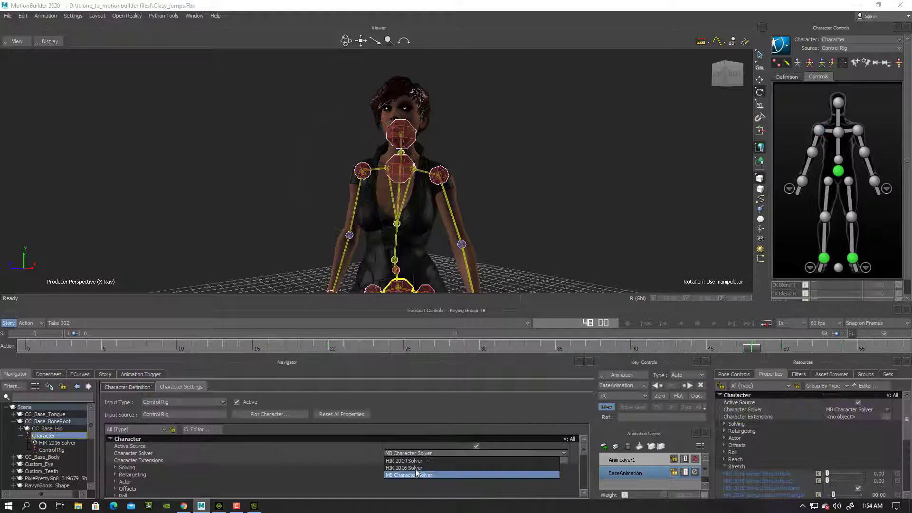
# Set the solver to HIK 2016, move to about frame 275, and create the control rig.
pyautogui.click(404, 467)
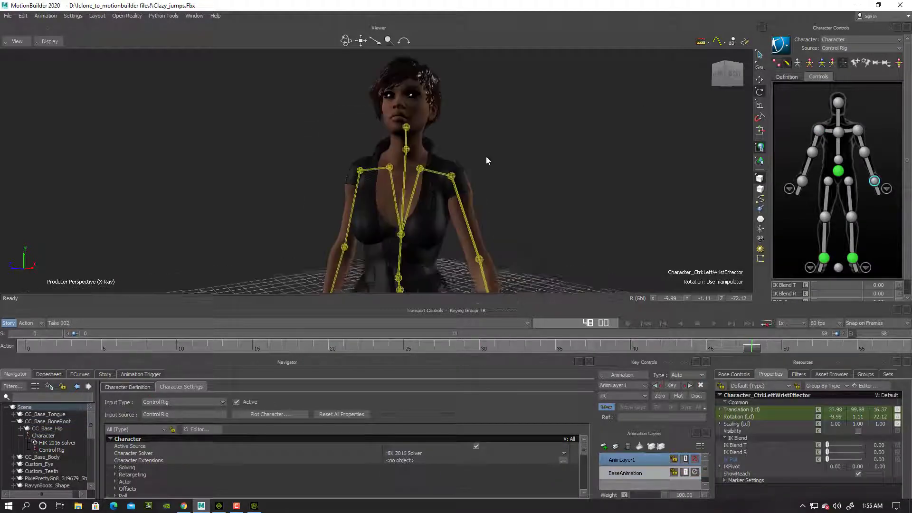
pyautogui.scroll(5, 430, 186)
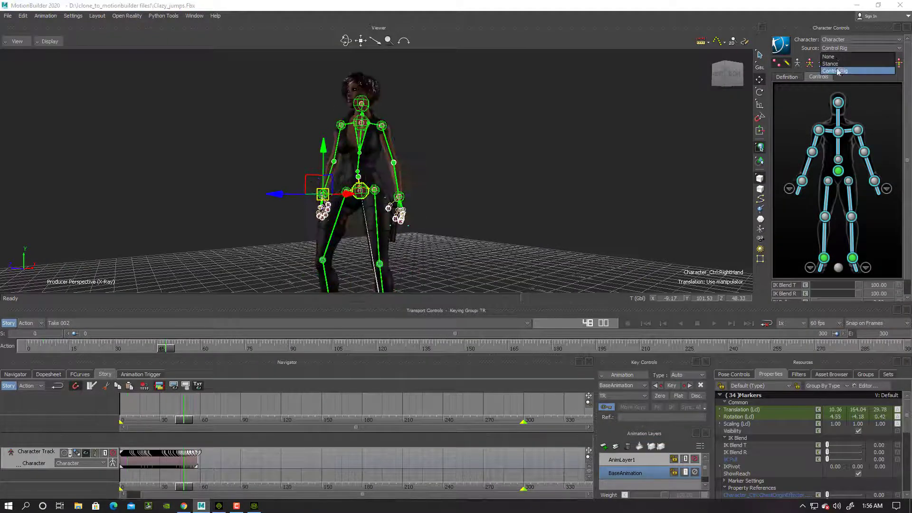
pyautogui.click(189, 487)
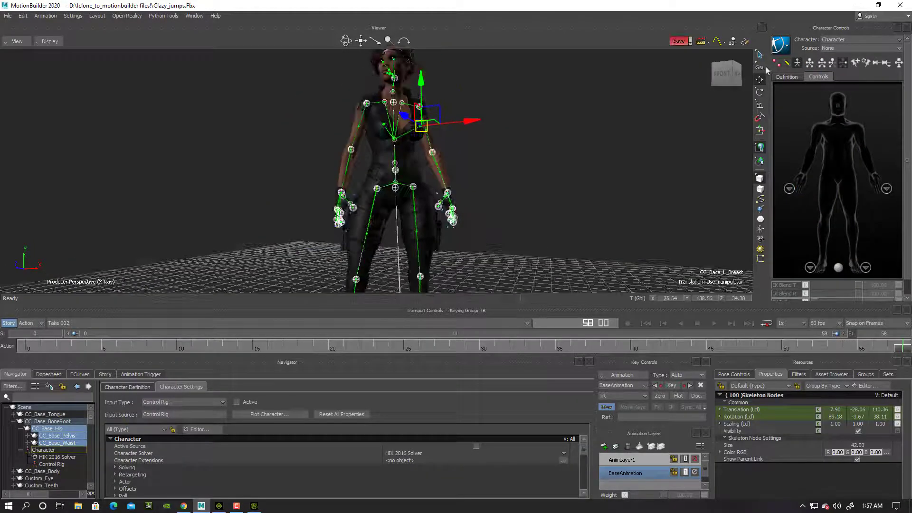
pyautogui.click(870, 107)
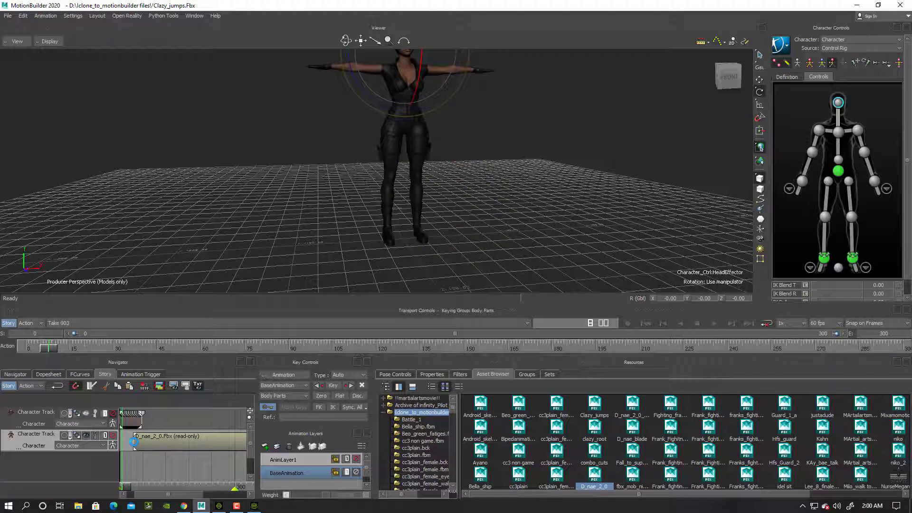
# Plot the D_nae_2_0 story clip's motion onto the Control Rig, plotting all properties.
pyautogui.rightClick(133, 444)
pyautogui.click(178, 148)
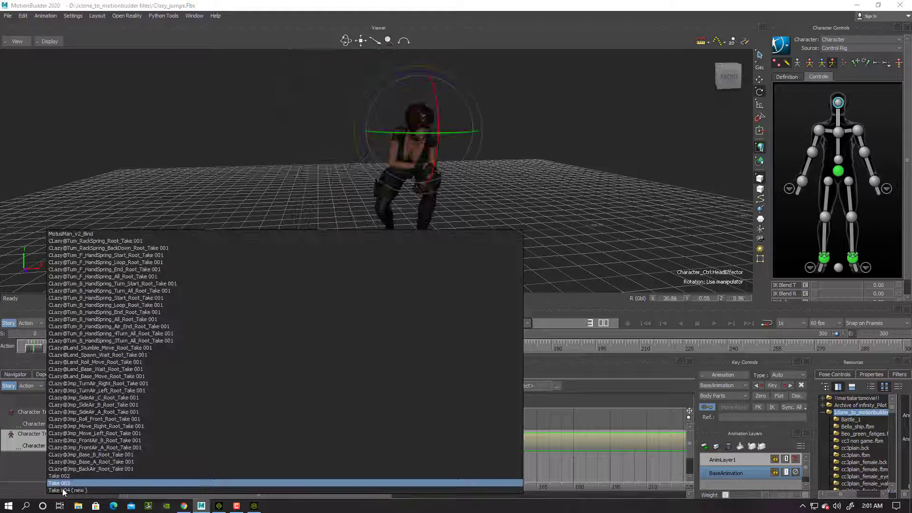
pyautogui.click(574, 487)
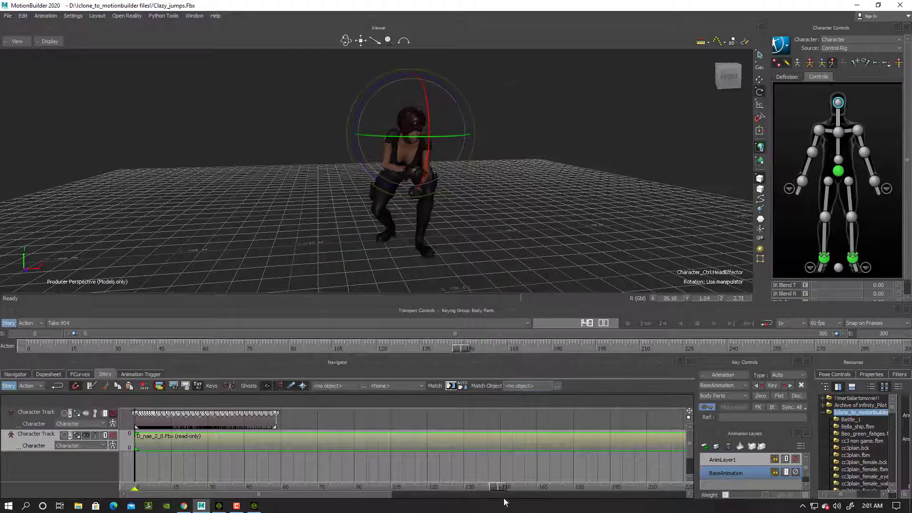
pyautogui.click(789, 189)
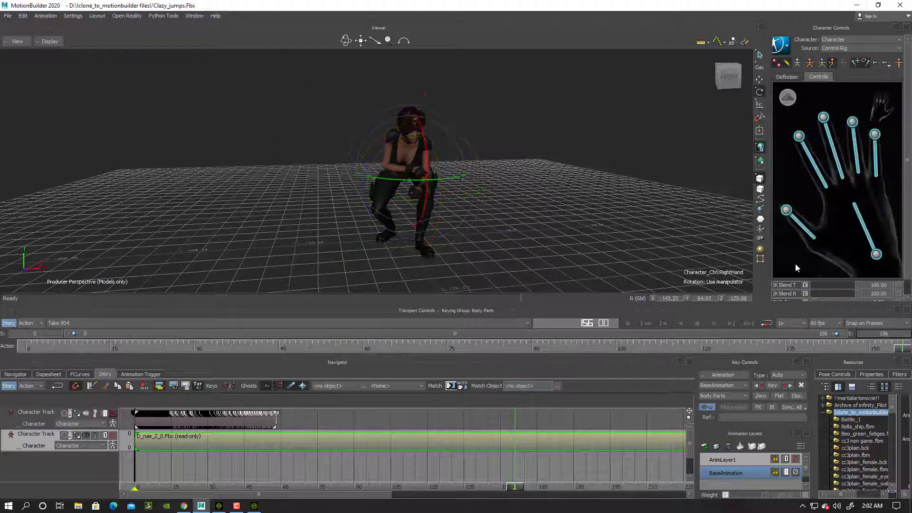
pyautogui.click(865, 268)
pyautogui.click(822, 258)
pyautogui.click(721, 374)
pyautogui.click(719, 396)
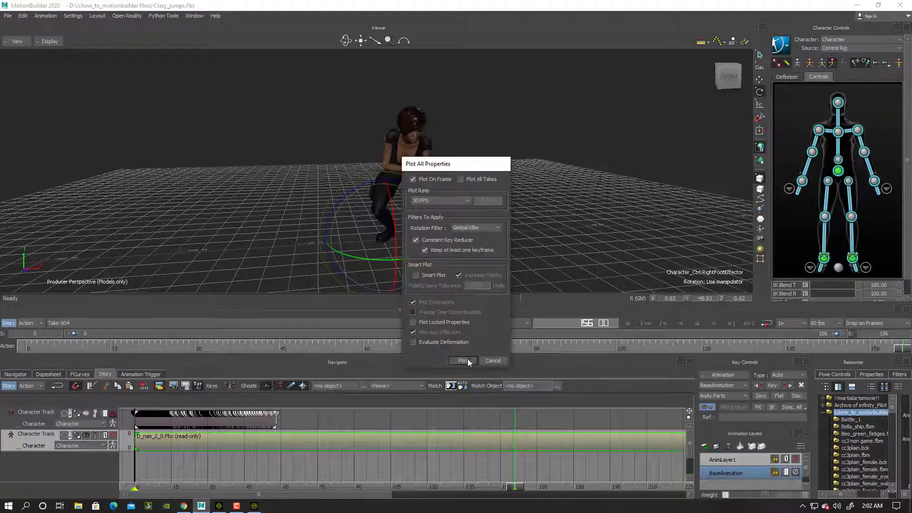
pyautogui.press('Return')
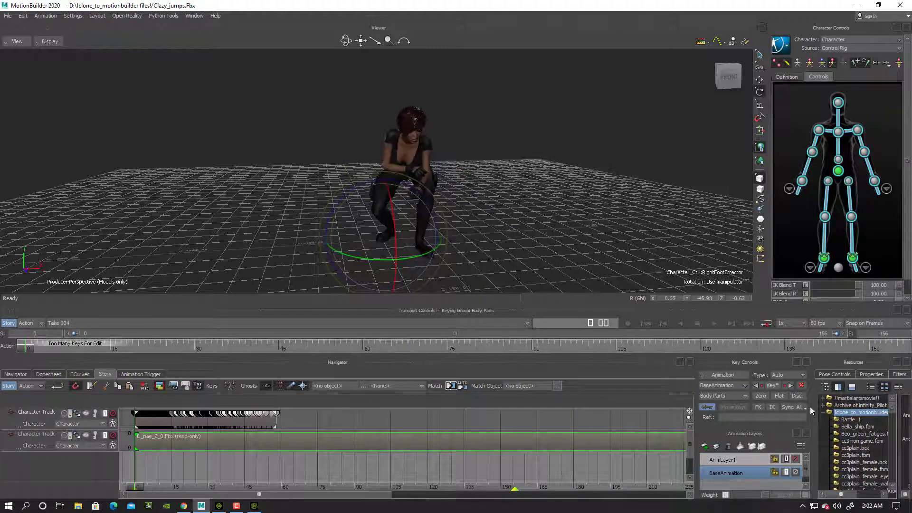
# Save the crouch as a Character Pose and switch back to Take 002.
pyautogui.click(485, 374)
pyautogui.doubleClick(605, 394)
pyautogui.click(59, 323)
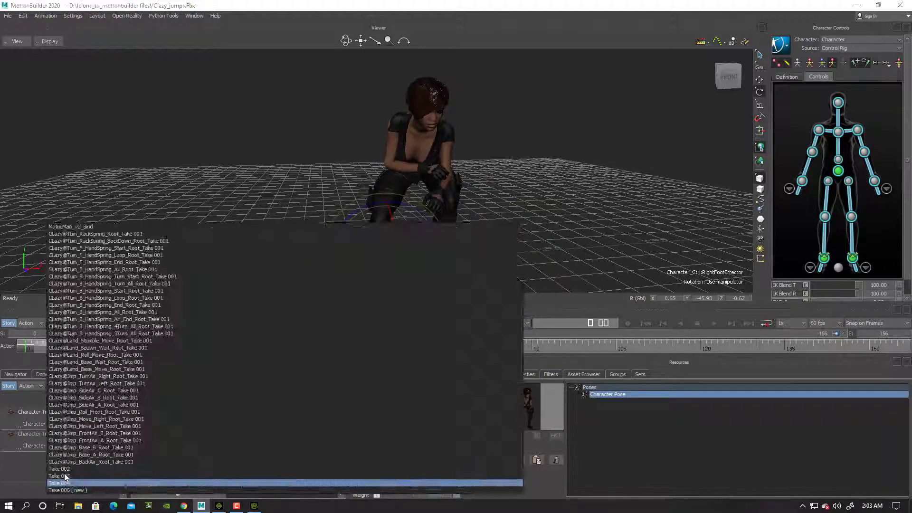
pyautogui.click(62, 362)
# On Take 002, paste the stored crouching Character Pose and set the end frame to 5.
pyautogui.click(59, 323)
pyautogui.click(62, 353)
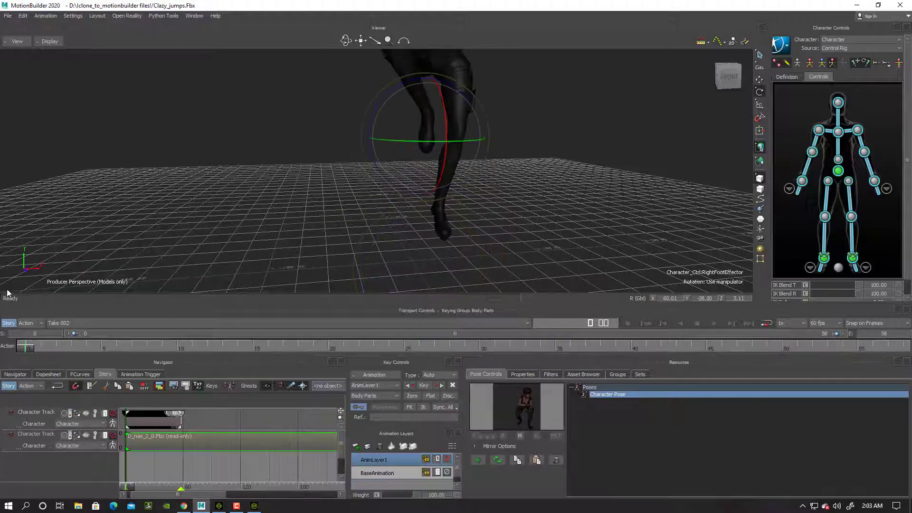
pyautogui.doubleClick(604, 396)
pyautogui.click(100, 346)
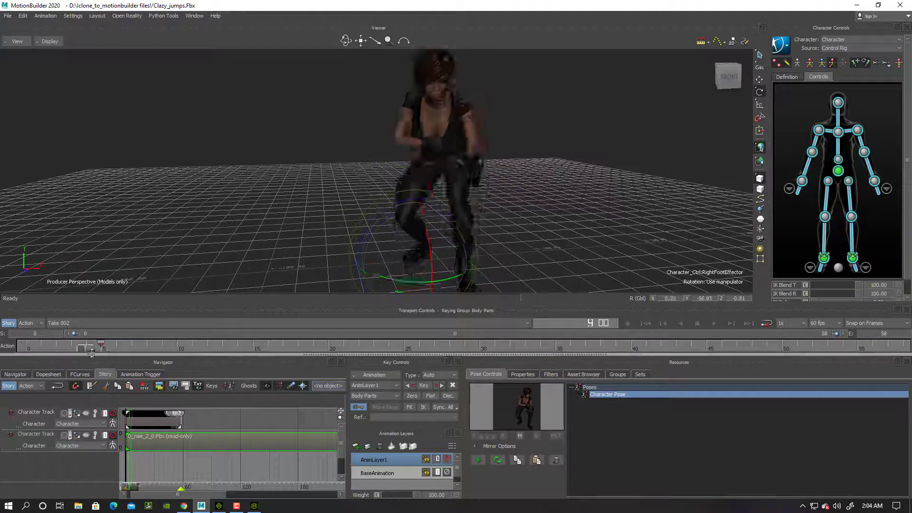
pyautogui.rightClick(96, 349)
pyautogui.click(78, 349)
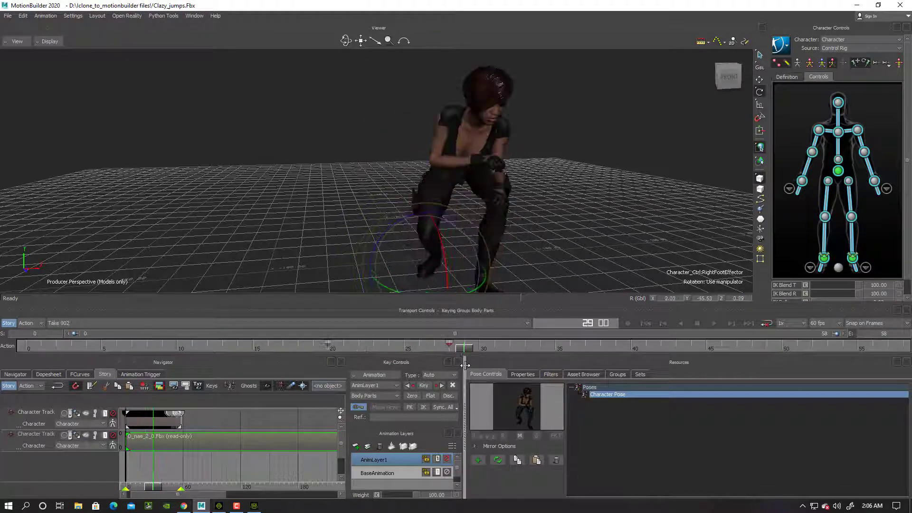
# Scrub through the crouch poses and select the hips and right hip effectors.
pyautogui.moveTo(463, 348); pyautogui.dragTo(371, 347)
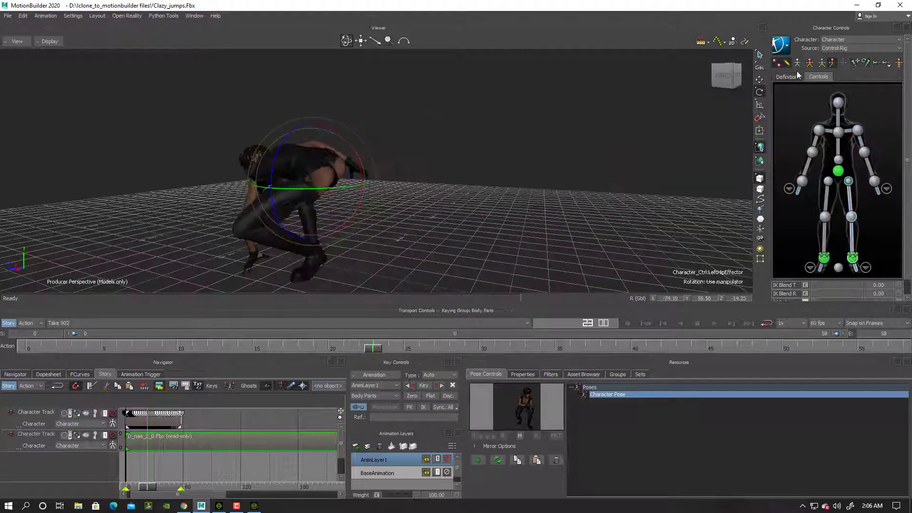
pyautogui.moveTo(370, 178); pyautogui.dragTo(400, 154)
pyautogui.moveTo(456, 253); pyautogui.dragTo(594, 182)
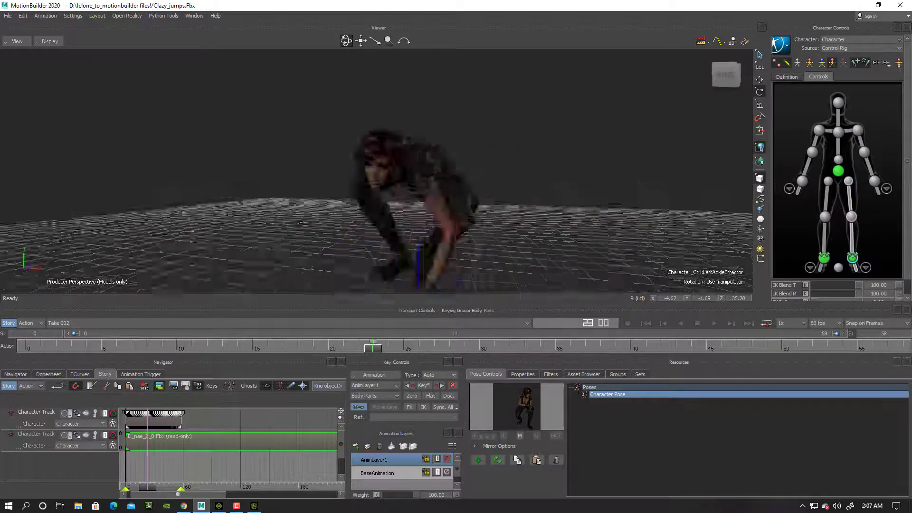
pyautogui.click(505, 184)
pyautogui.moveTo(449, 226)
pyautogui.mouseDown()
pyautogui.moveTo(394, 146)
pyautogui.moveTo(456, 178)
pyautogui.moveTo(471, 175)
pyautogui.moveTo(397, 146)
pyautogui.moveTo(427, 178)
pyautogui.moveTo(257, 201)
pyautogui.moveTo(398, 143)
pyautogui.moveTo(427, 157)
pyautogui.mouseUp()
pyautogui.click(472, 174)
# Return to the start of the take and view the crouch up close from the front.
pyautogui.click(26, 347)
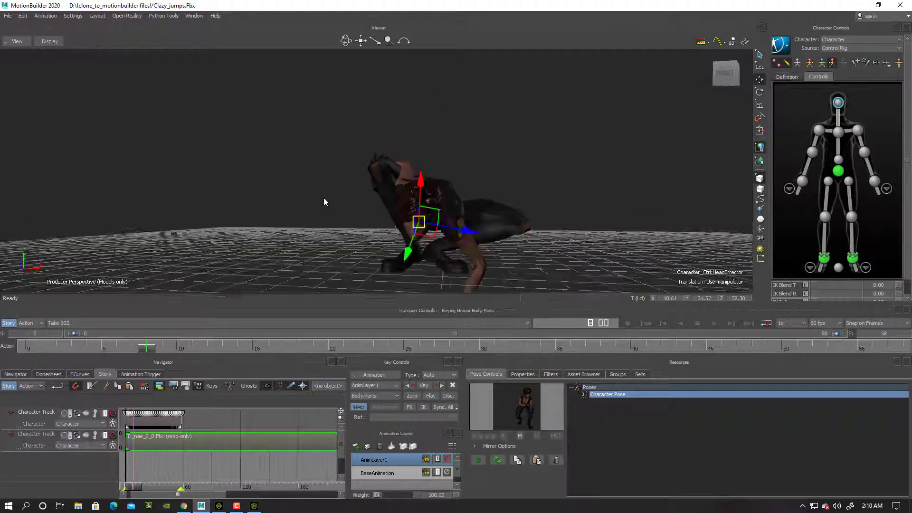
pyautogui.scroll(5, 323, 198)
pyautogui.moveTo(324, 198); pyautogui.dragTo(356, 178)
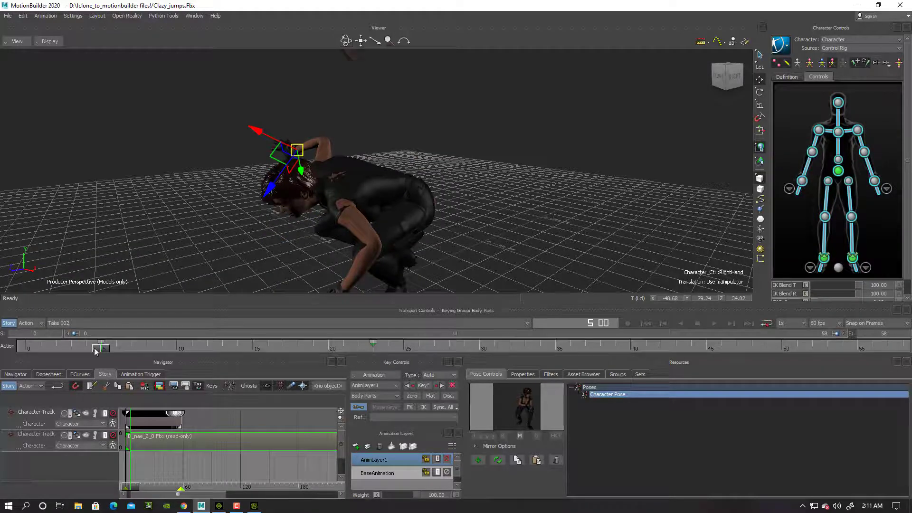
pyautogui.moveTo(323, 197); pyautogui.dragTo(427, 185)
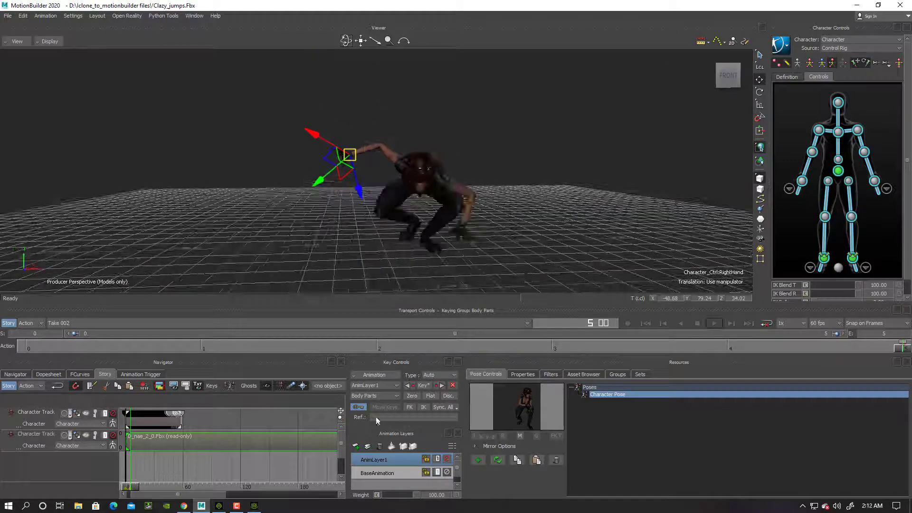
pyautogui.click(582, 374)
pyautogui.scroll(-2, 695, 462)
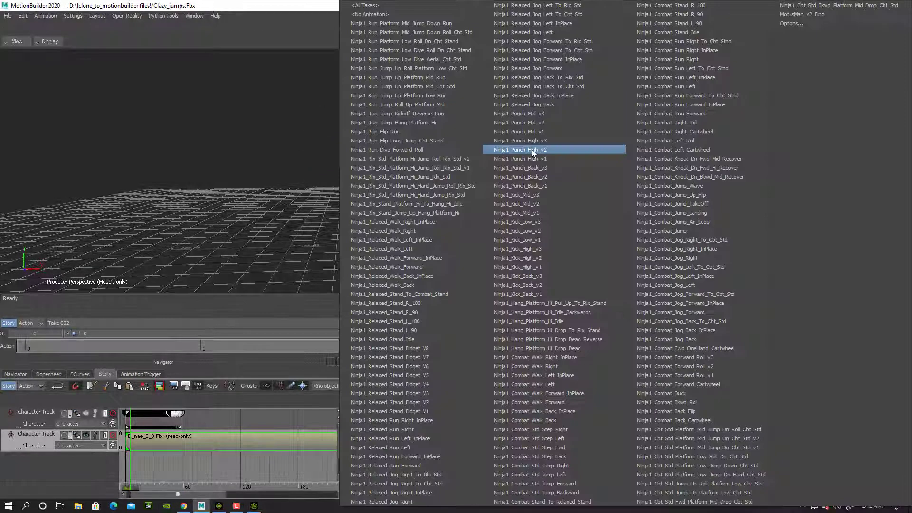
# Try Ninja1 takes such as Ninja1_Combat_Jump, then delete the ninja clip from the third track.
pyautogui.click(698, 232)
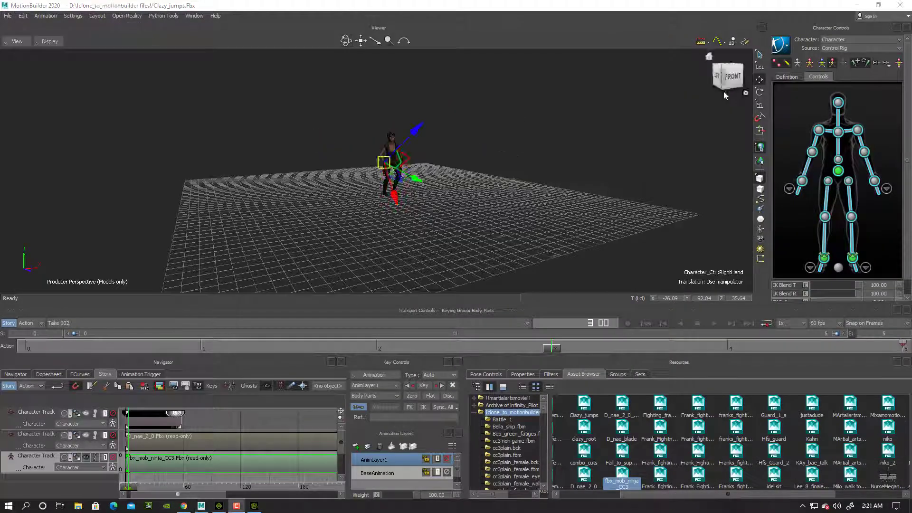
pyautogui.scroll(-6, 416, 286)
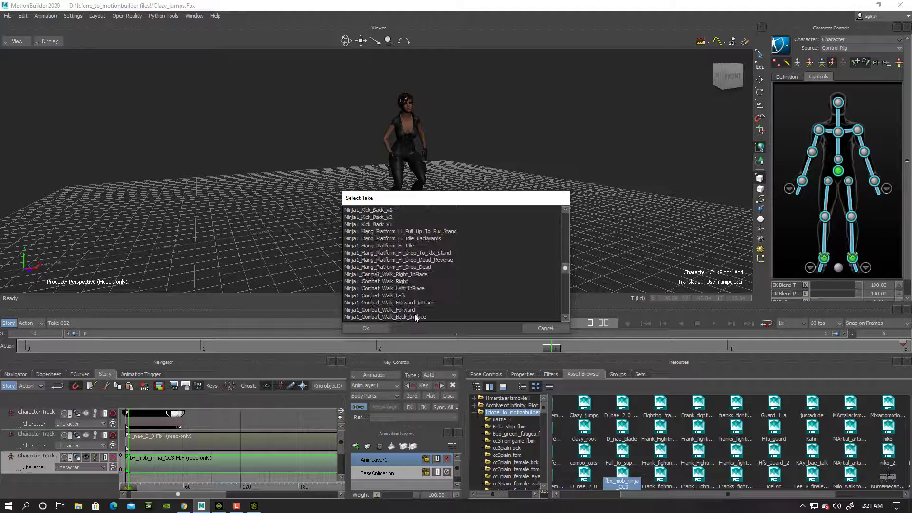
pyautogui.doubleClick(415, 294)
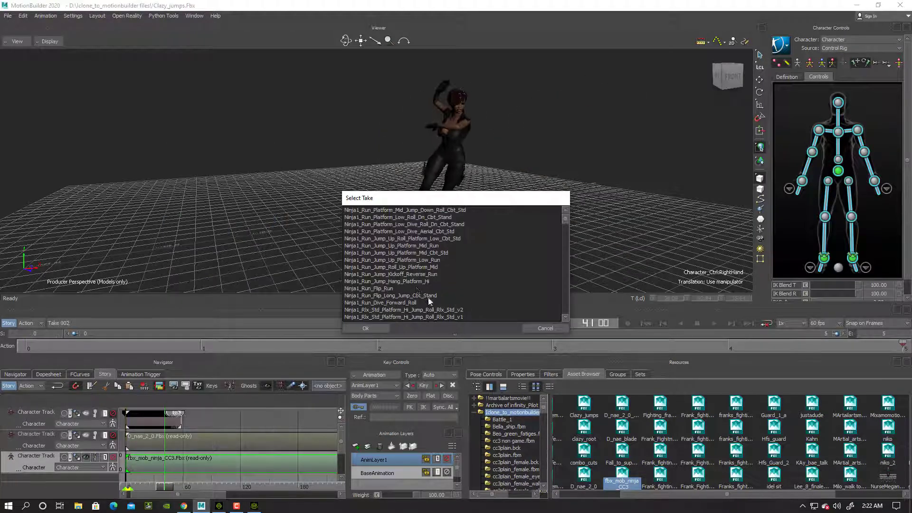
pyautogui.scroll(-5, 406, 289)
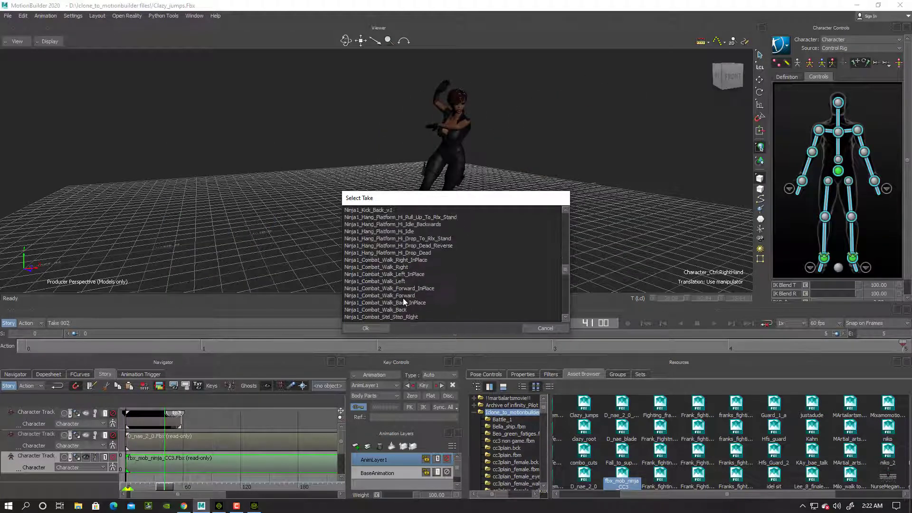
pyautogui.scroll(-5, 403, 297)
pyautogui.scroll(-5, 395, 262)
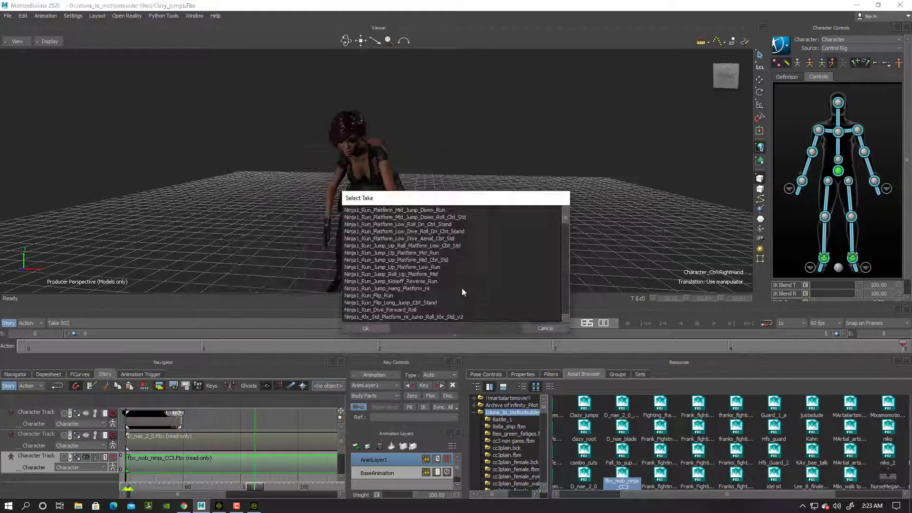
pyautogui.scroll(-2, 398, 284)
pyautogui.click(398, 295)
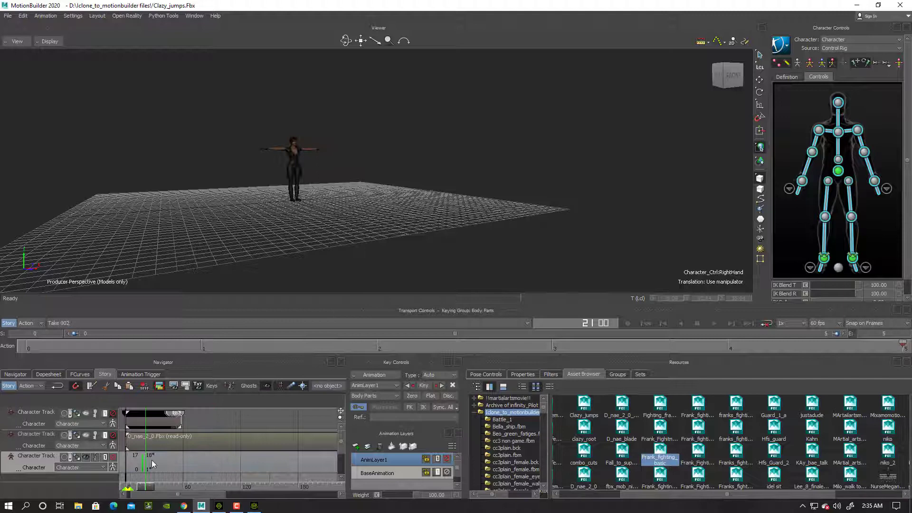
pyautogui.press('Delete')
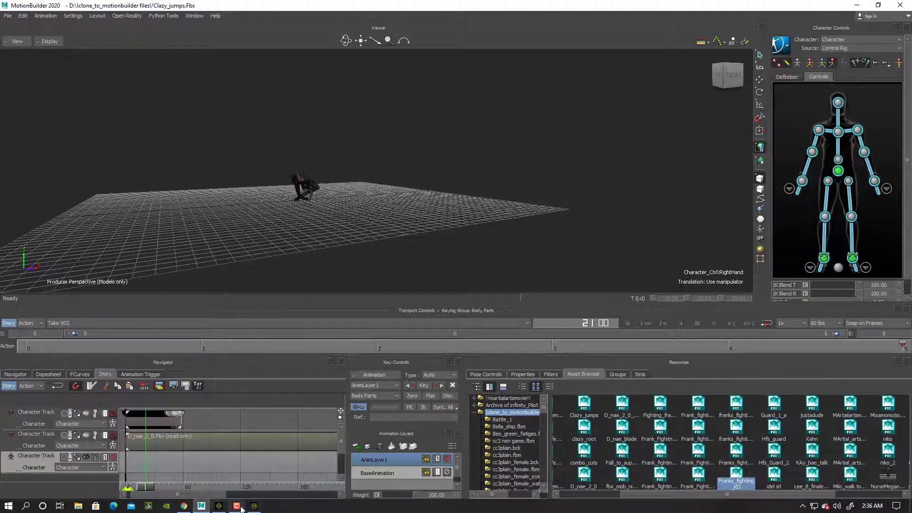
# Export the character from Character Creator 3 as FBX and return to MotionBuilder.
pyautogui.click(252, 507)
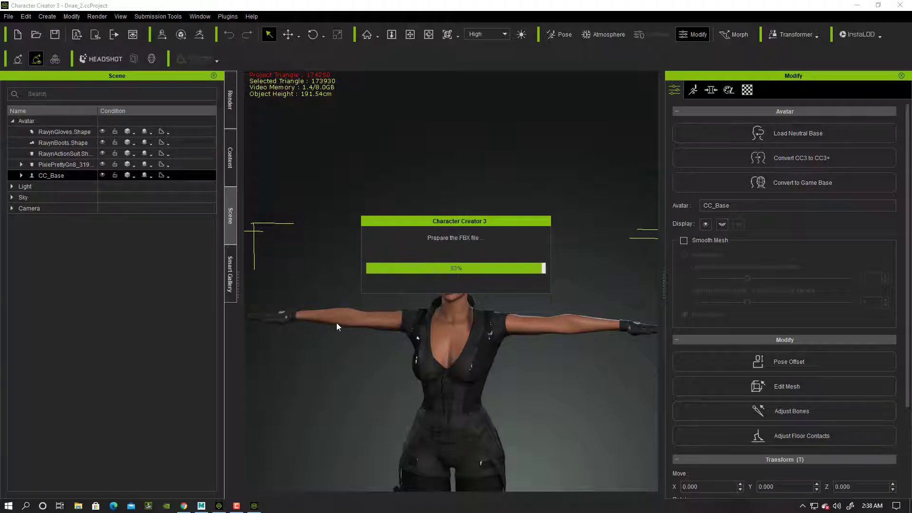
pyautogui.moveTo(236, 507)
pyautogui.click(202, 506)
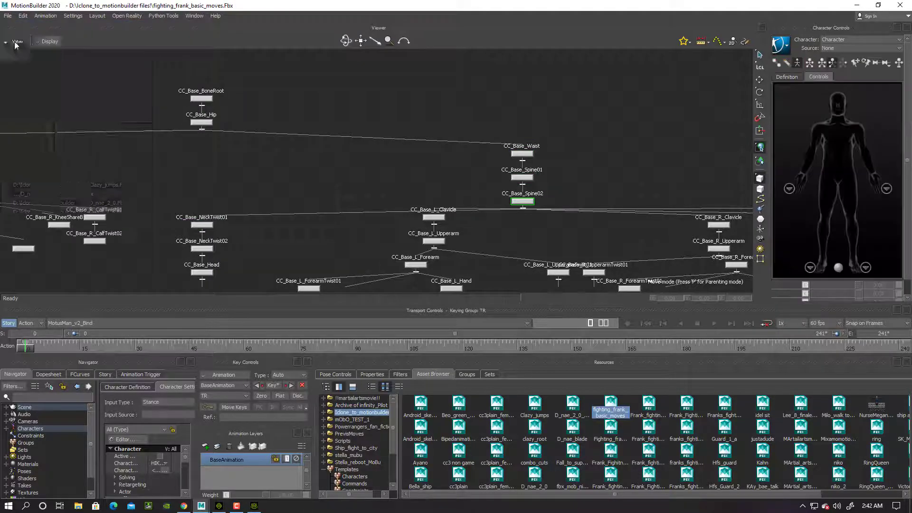
# Save the characterized fighting_frank_basic_moves file and move its clip onto the upper Story track.
pyautogui.click(59, 54)
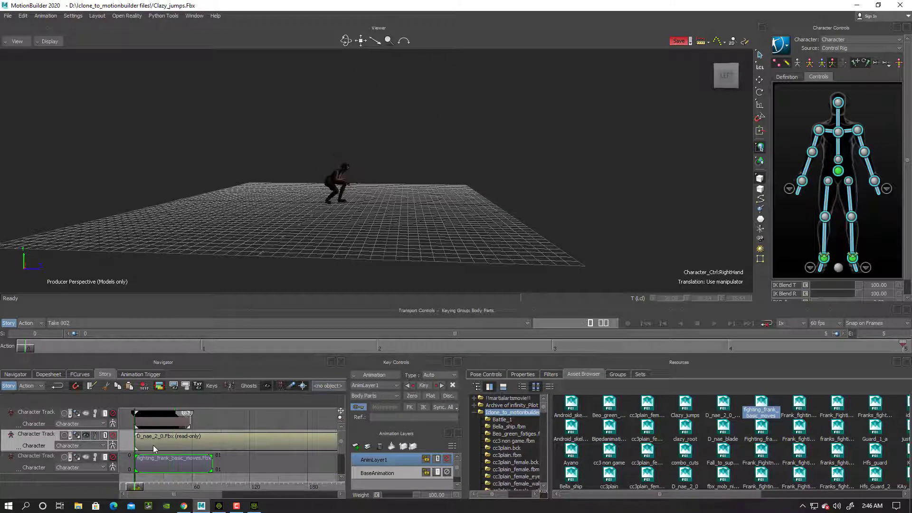
pyautogui.moveTo(155, 449); pyautogui.dragTo(187, 443)
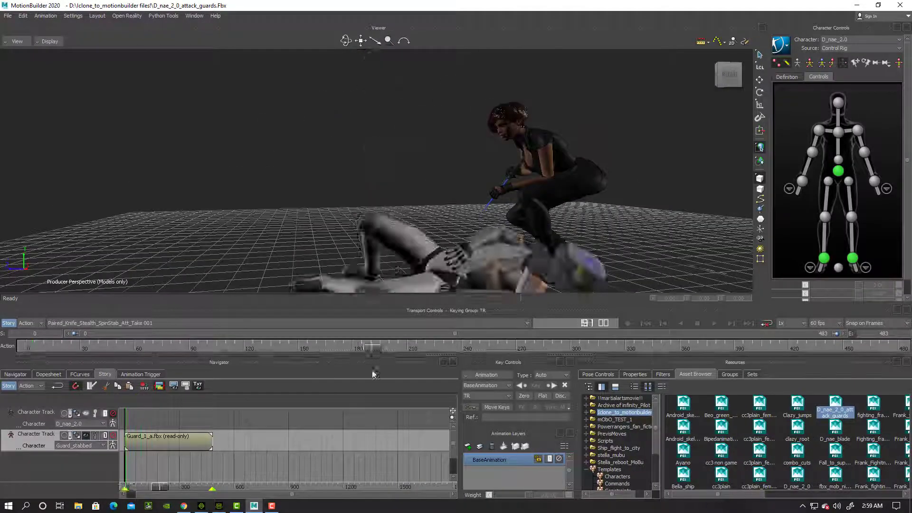
# Select the D_nae_2.0 character rig and insert the current stabbing take onto its Story track.
pyautogui.moveTo(371, 346); pyautogui.dragTo(160, 488)
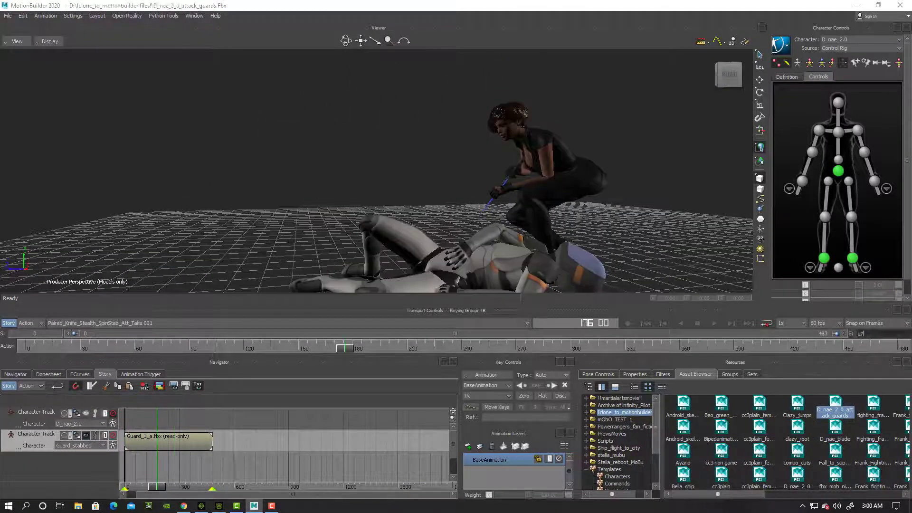
pyautogui.doubleClick(845, 183)
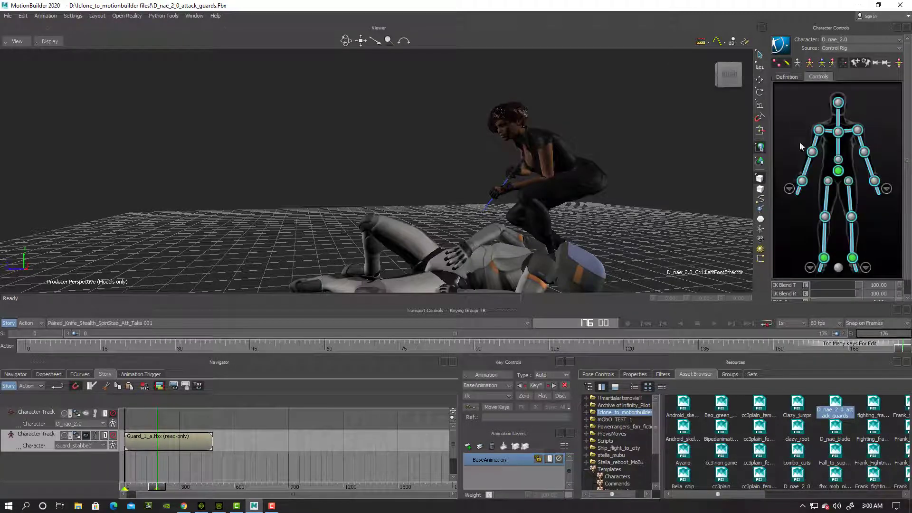
pyautogui.rightClick(155, 420)
pyautogui.click(189, 176)
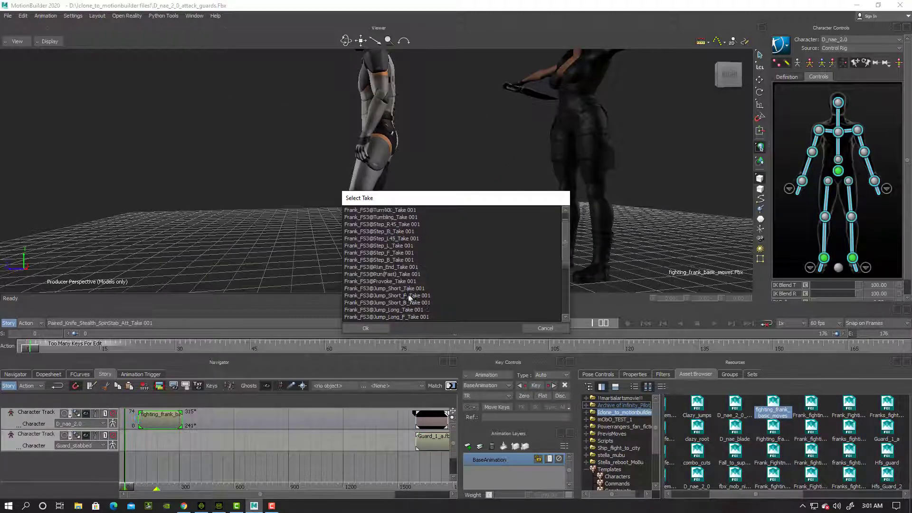
# Load a fighting_frank_basic_moves take as a clip and move the female character beside the guard.
pyautogui.doubleClick(396, 211)
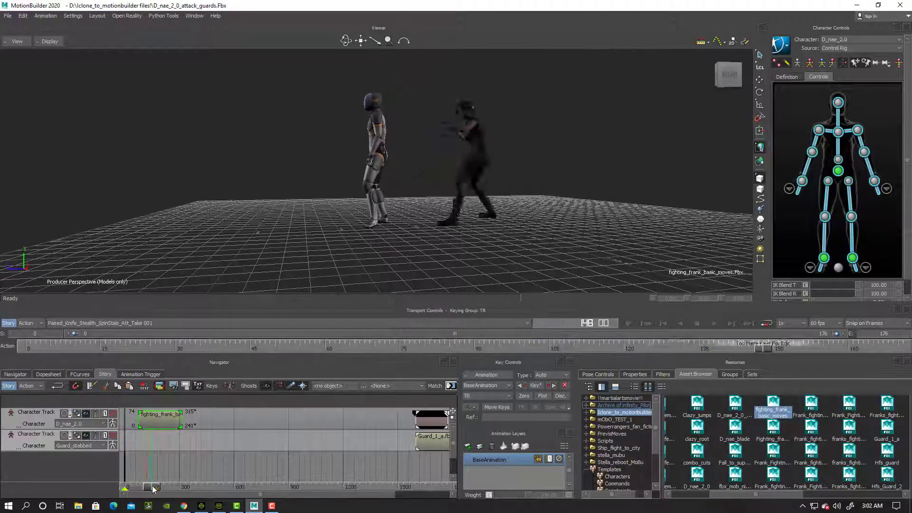
pyautogui.moveTo(152, 488); pyautogui.dragTo(142, 488)
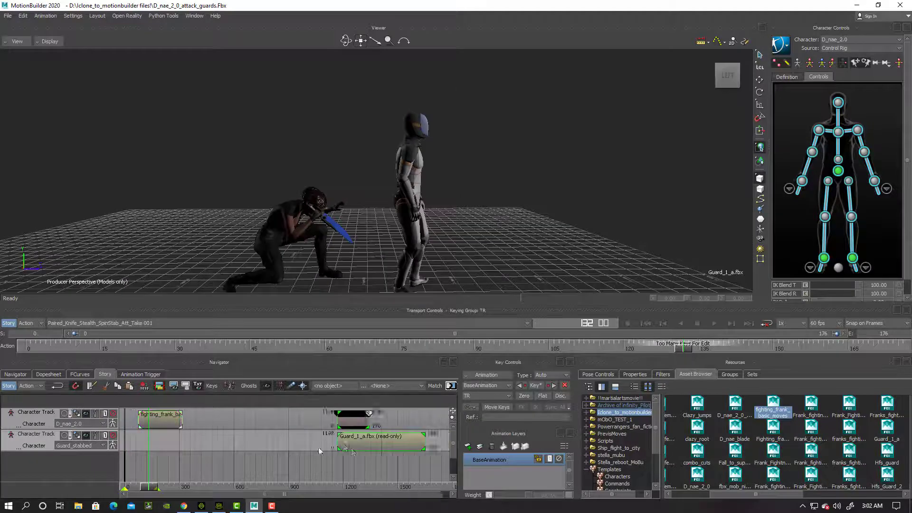
pyautogui.scroll(3, 163, 444)
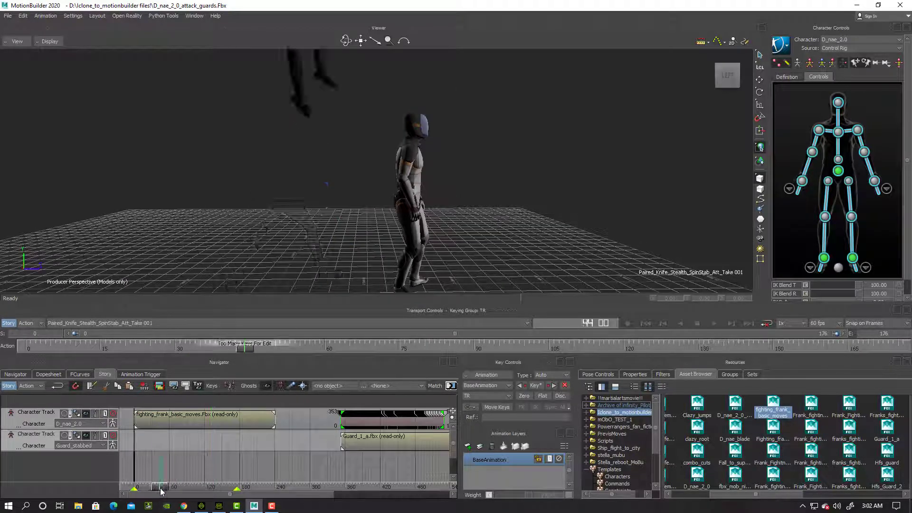
pyautogui.scroll(-3, 206, 454)
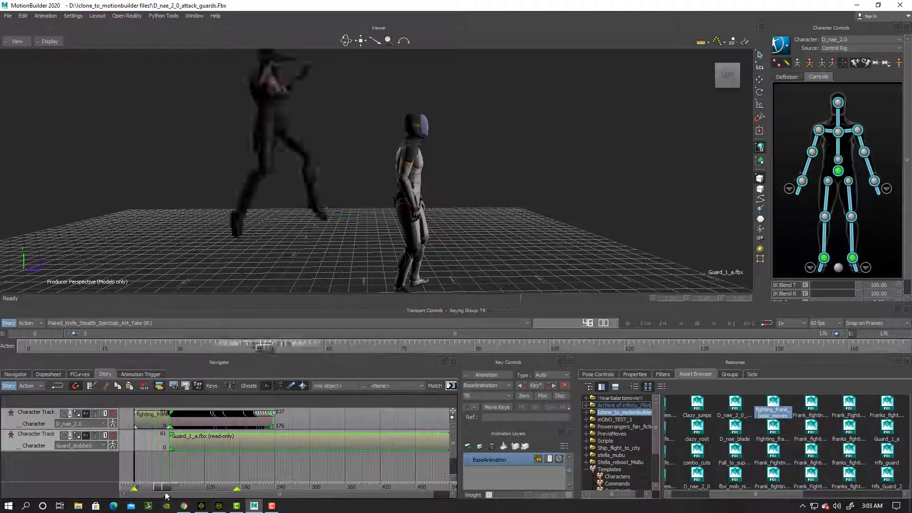
pyautogui.click(299, 192)
pyautogui.moveTo(428, 178)
pyautogui.mouseDown()
pyautogui.moveTo(399, 103)
pyautogui.moveTo(357, 143)
pyautogui.mouseUp()
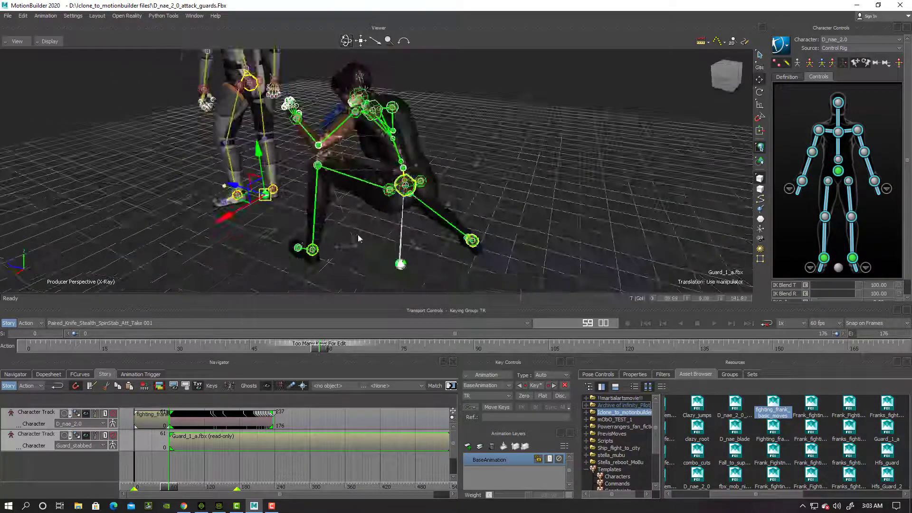
pyautogui.click(399, 264)
pyautogui.moveTo(215, 420); pyautogui.dragTo(178, 422)
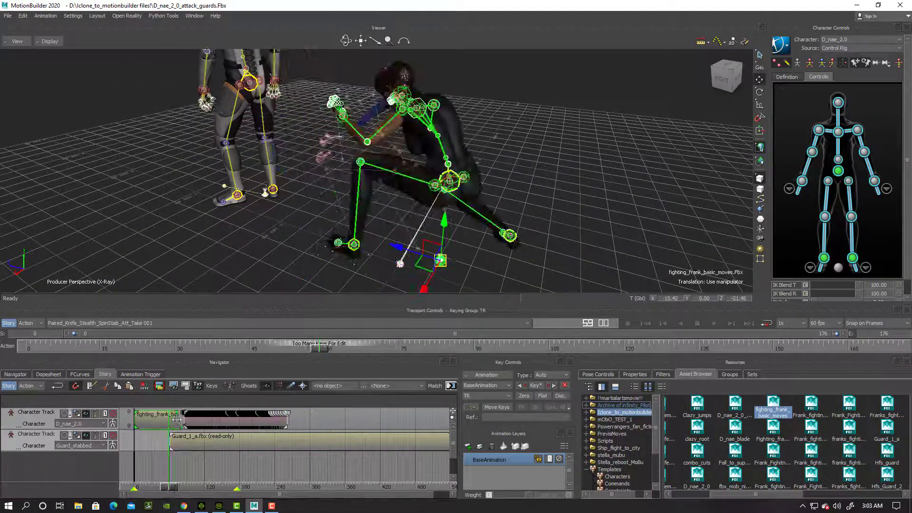
pyautogui.moveTo(171, 485)
pyautogui.mouseDown()
pyautogui.moveTo(328, 494)
pyautogui.moveTo(263, 486)
pyautogui.mouseUp()
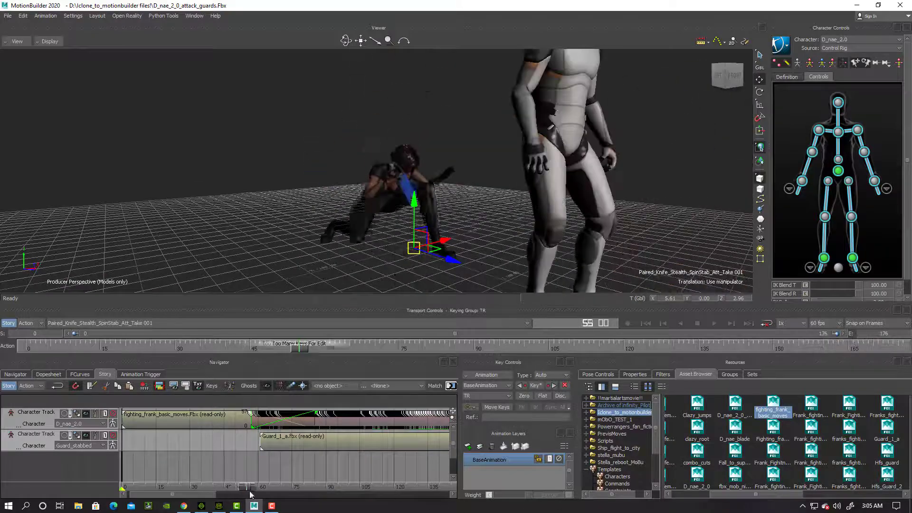
# Check the knife-stab clip's Fade In/Out settings while scrubbing through the blend.
pyautogui.click(633, 374)
pyautogui.click(589, 452)
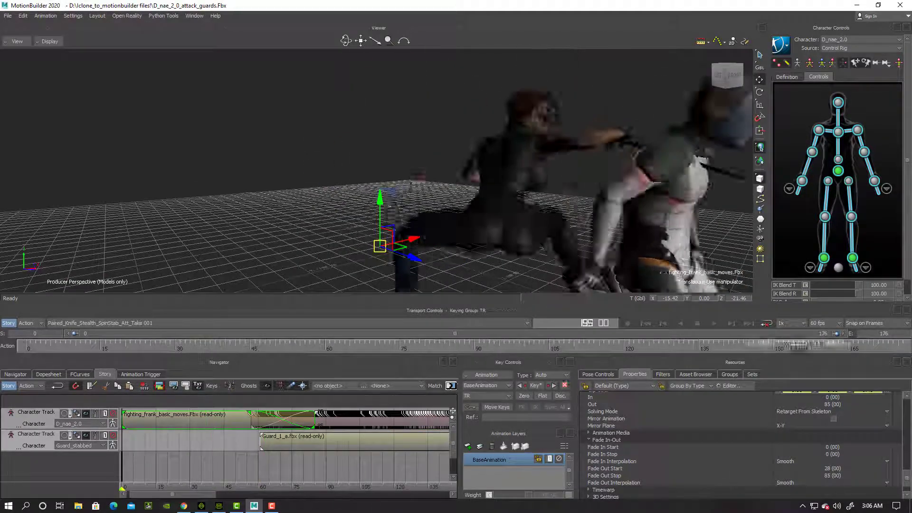
pyautogui.moveTo(264, 487); pyautogui.dragTo(367, 488)
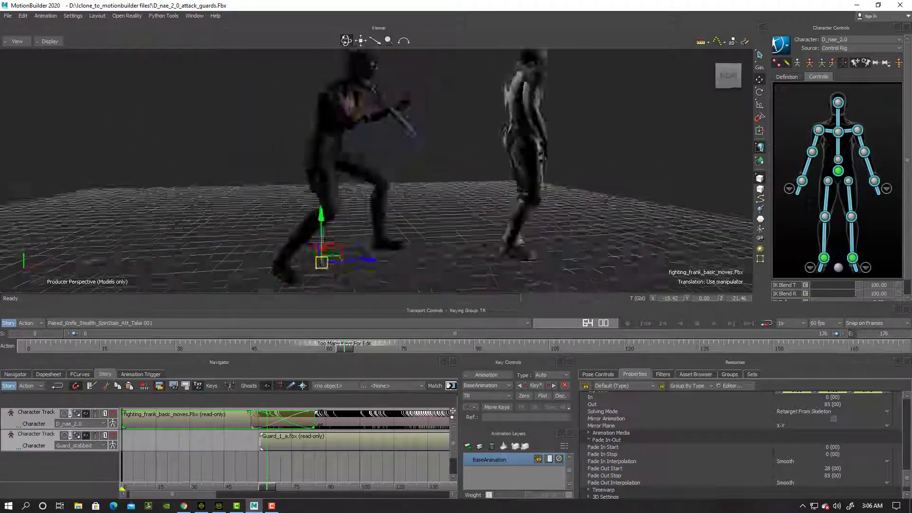
pyautogui.moveTo(122, 487); pyautogui.dragTo(228, 489)
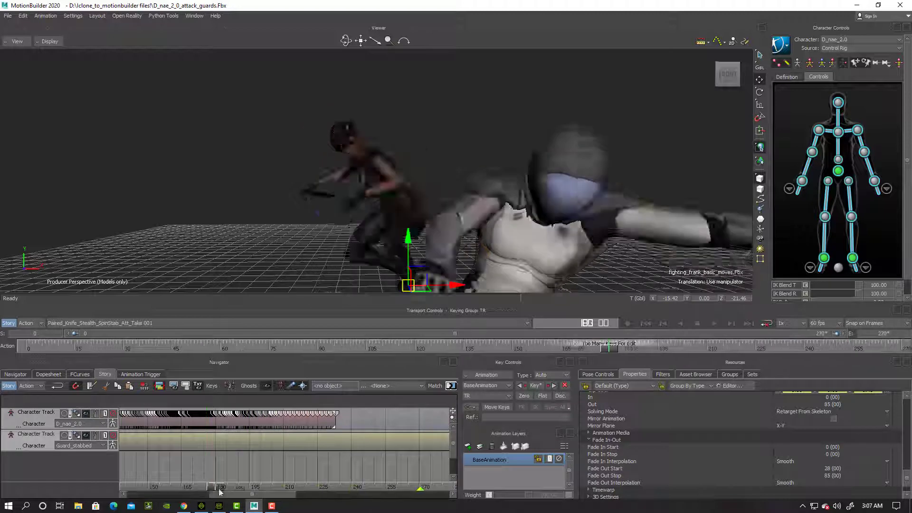
# Swap the fighting clip through several Frank takes, including Guard_Crouch_Idle.
pyautogui.rightClick(215, 420)
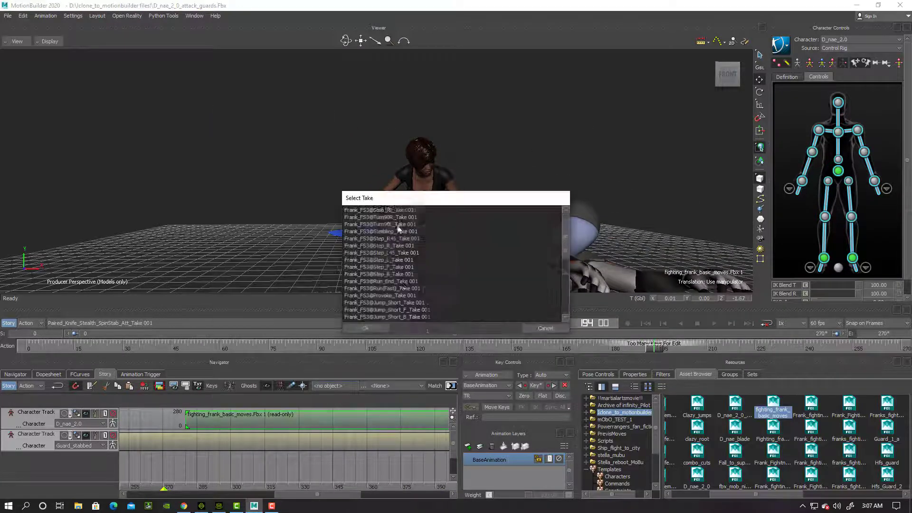
pyautogui.scroll(-3, 399, 255)
pyautogui.scroll(-3, 398, 273)
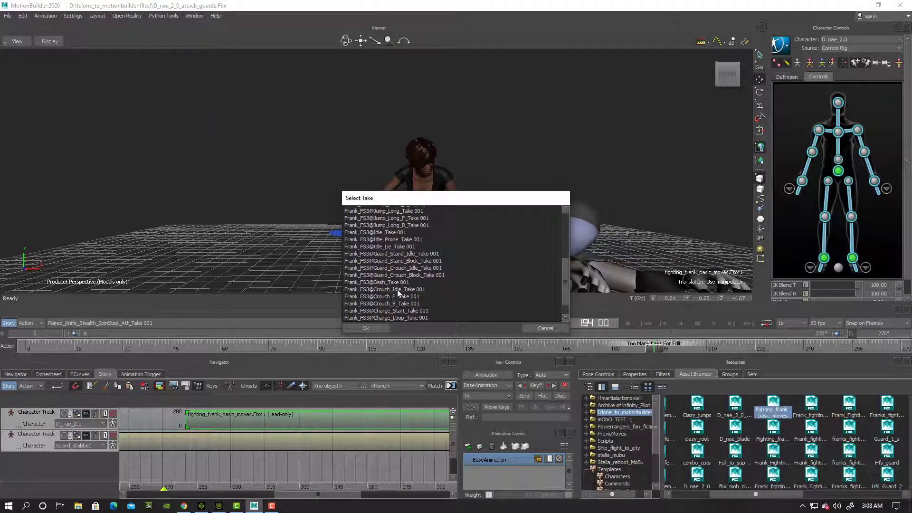
pyautogui.doubleClick(397, 282)
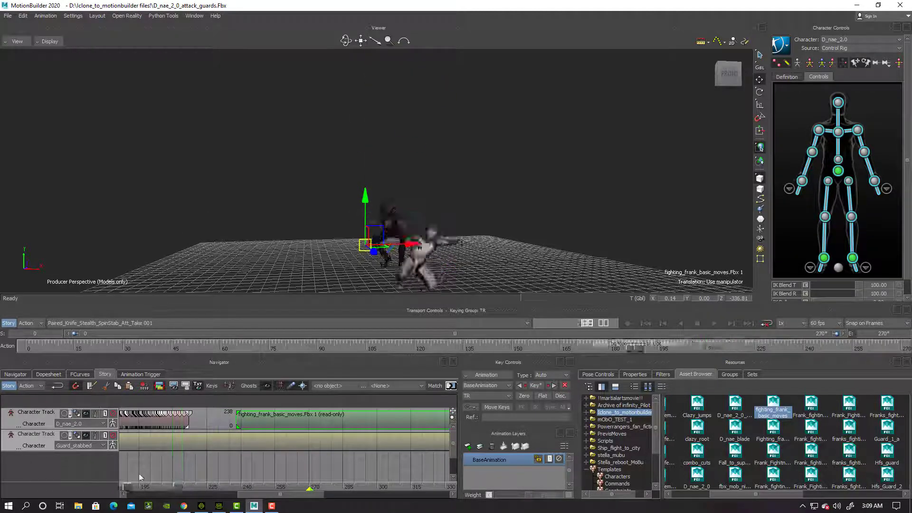
pyautogui.rightClick(307, 416)
pyautogui.click(335, 142)
pyautogui.scroll(-2, 399, 284)
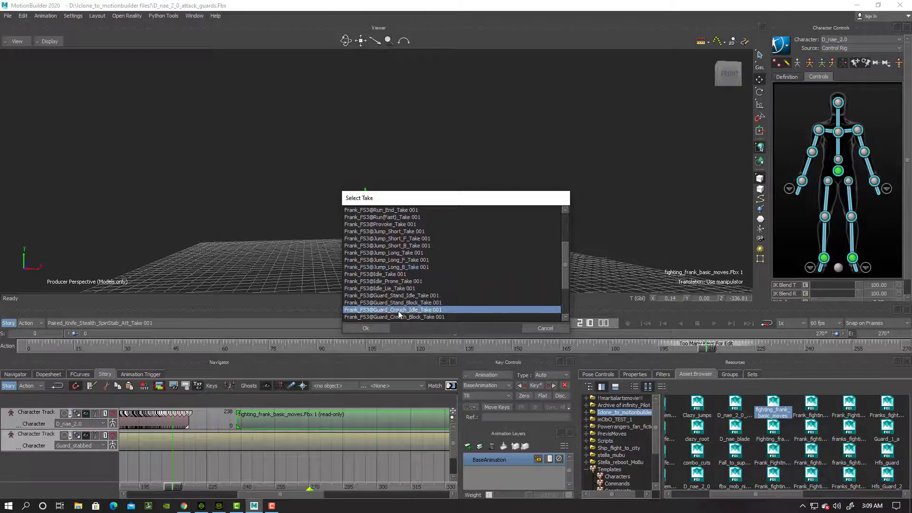
pyautogui.doubleClick(399, 311)
pyautogui.rightClick(260, 425)
pyautogui.click(286, 133)
pyautogui.scroll(-2, 399, 285)
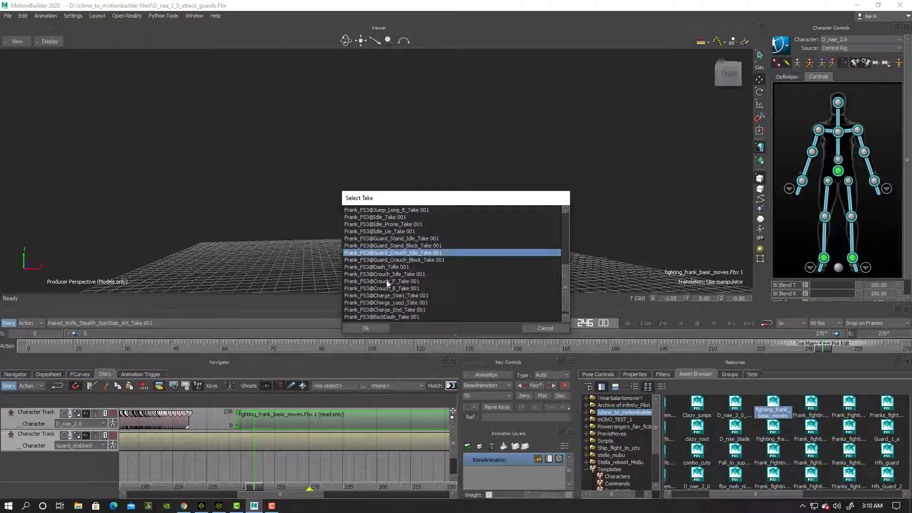
pyautogui.scroll(-2, 407, 306)
pyautogui.scroll(-2, 398, 302)
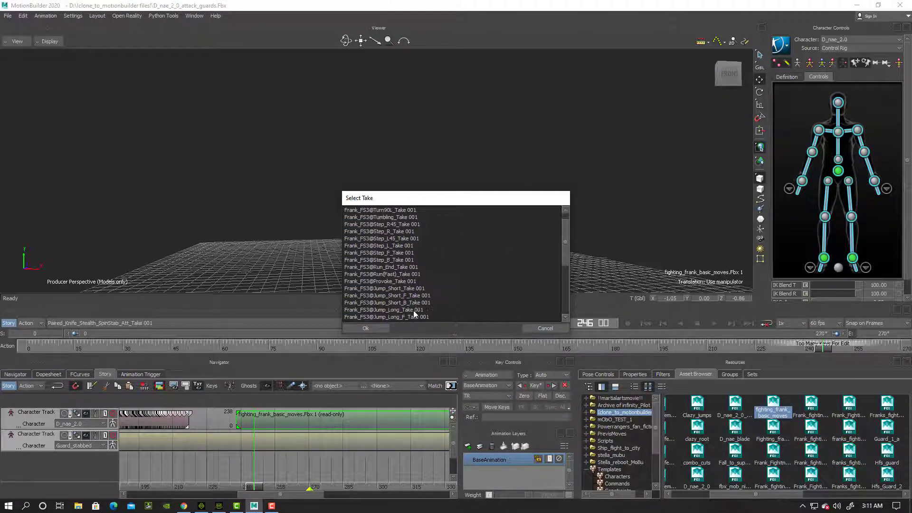
pyautogui.doubleClick(413, 310)
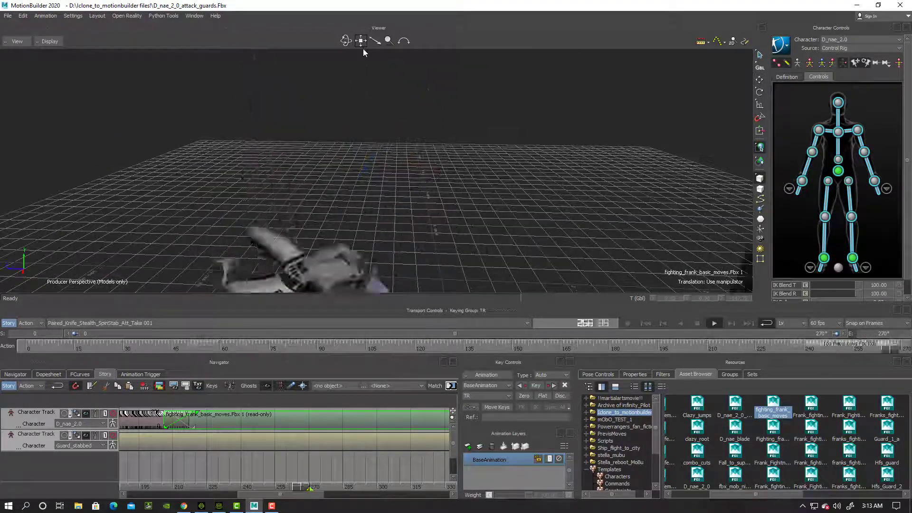
# Slide the fighting clip earlier on the female character's track.
pyautogui.moveTo(422, 348); pyautogui.dragTo(655, 348)
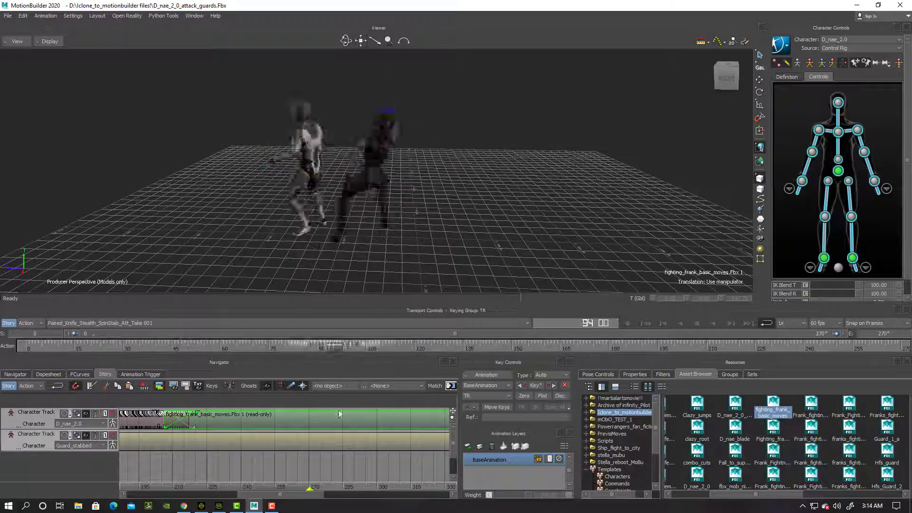
pyautogui.moveTo(388, 415); pyautogui.dragTo(299, 415)
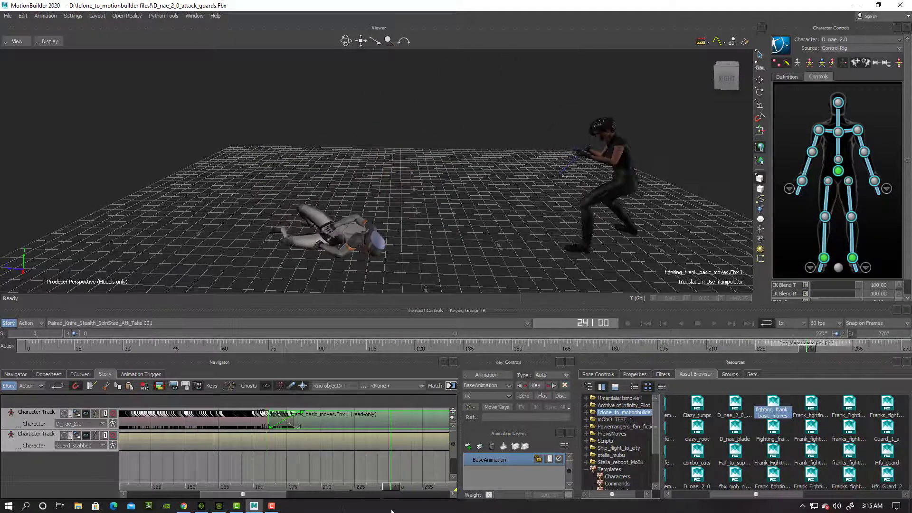
pyautogui.moveTo(412, 486); pyautogui.dragTo(233, 490)
pyautogui.click(6, 15)
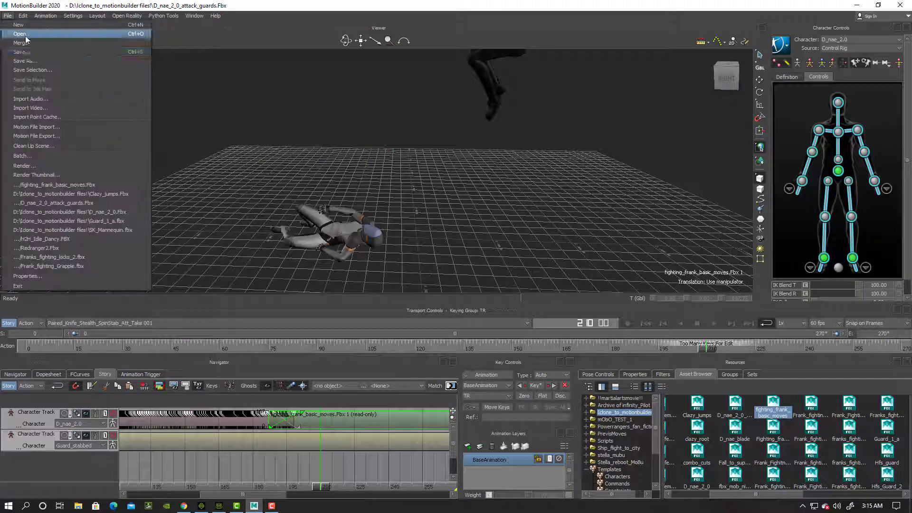
# Save the MotionBuilder scene and open City_nightclubscene_2.4k in iClone, replacing the current project.
pyautogui.click(132, 76)
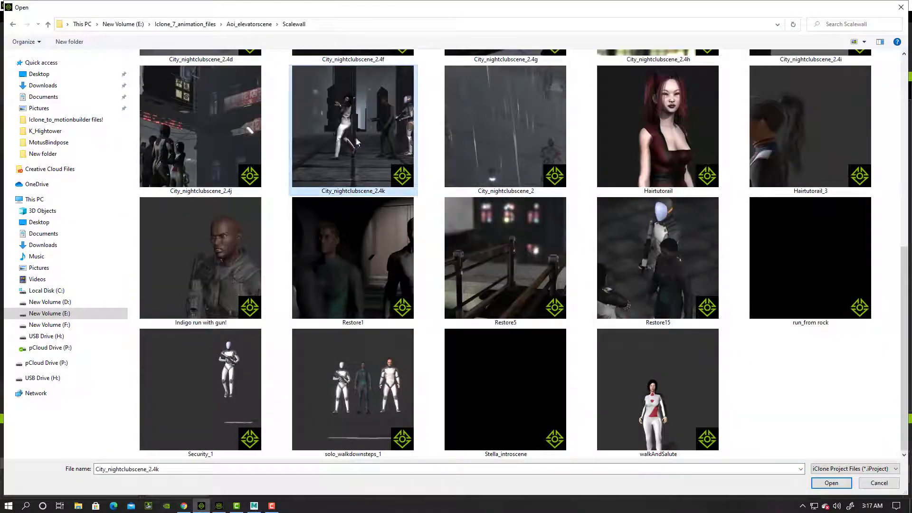
pyautogui.doubleClick(355, 138)
pyautogui.click(387, 277)
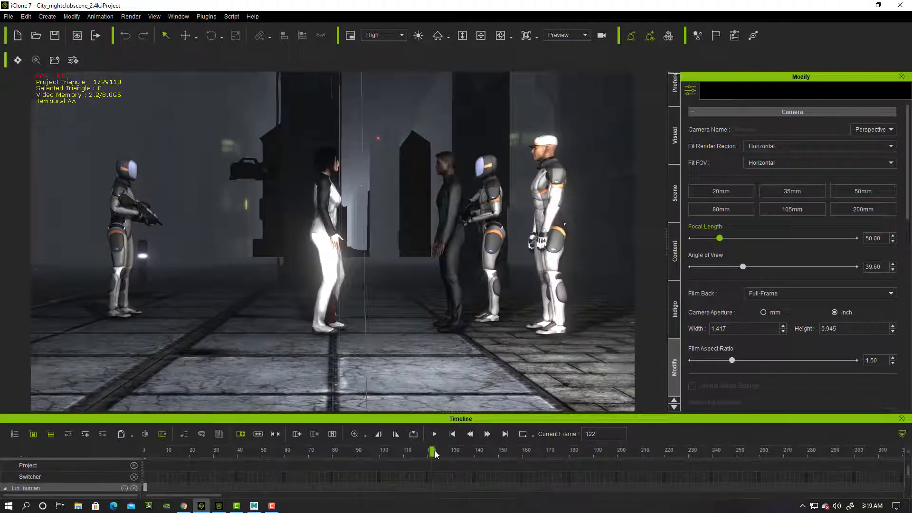
# Scrub the nightclub timeline to the guard's relaxed standing idle.
pyautogui.moveTo(433, 451); pyautogui.dragTo(710, 456)
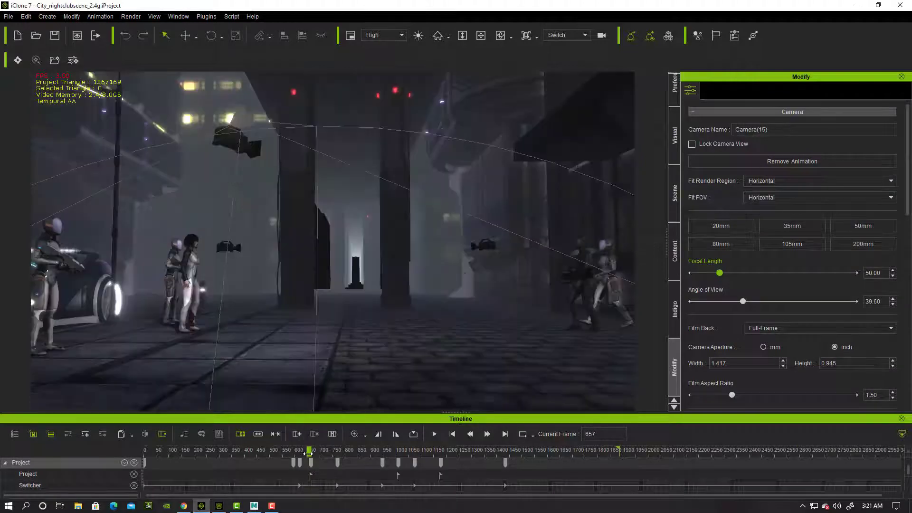
pyautogui.moveTo(312, 450); pyautogui.dragTo(609, 456)
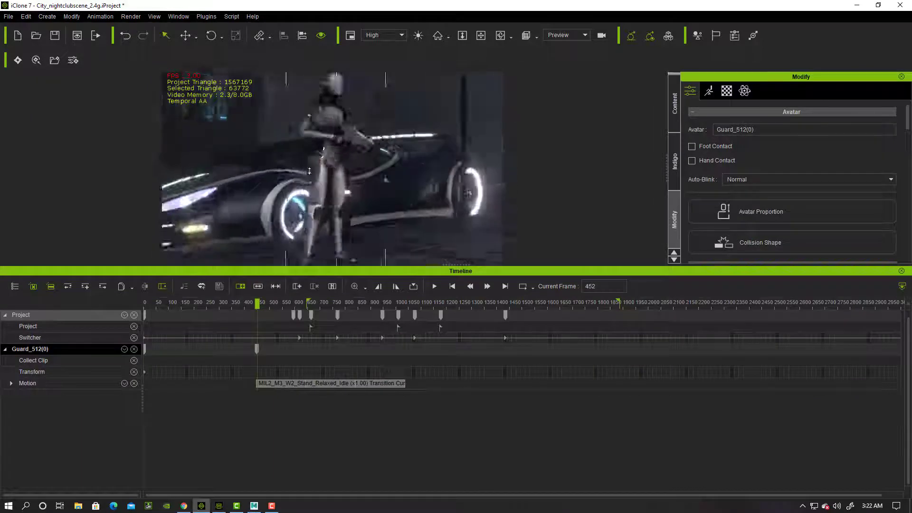
pyautogui.moveTo(257, 365)
pyautogui.mouseDown()
pyautogui.moveTo(383, 367)
pyautogui.moveTo(258, 368)
pyautogui.mouseUp()
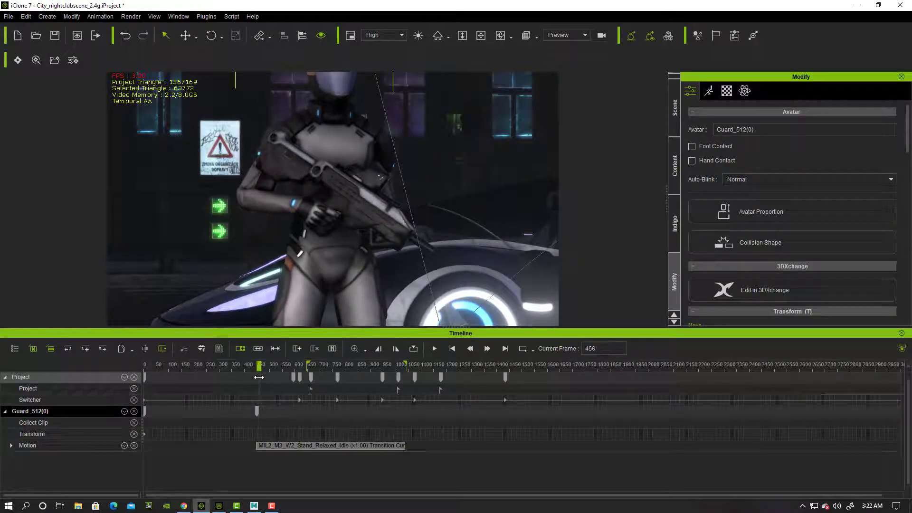
# Collect the guard's idle span and add it to the motion library as Standing_guard_1.
pyautogui.rightClick(346, 427)
pyautogui.click(404, 424)
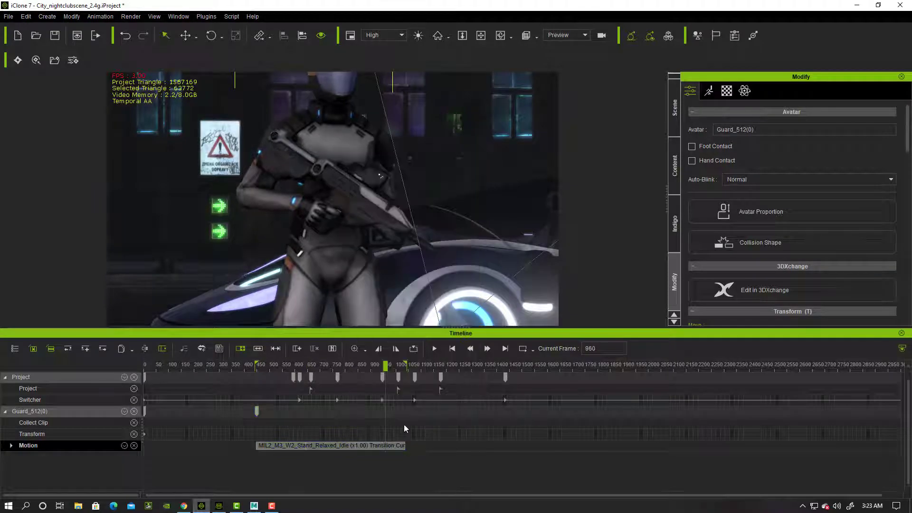
pyautogui.rightClick(257, 426)
pyautogui.click(457, 370)
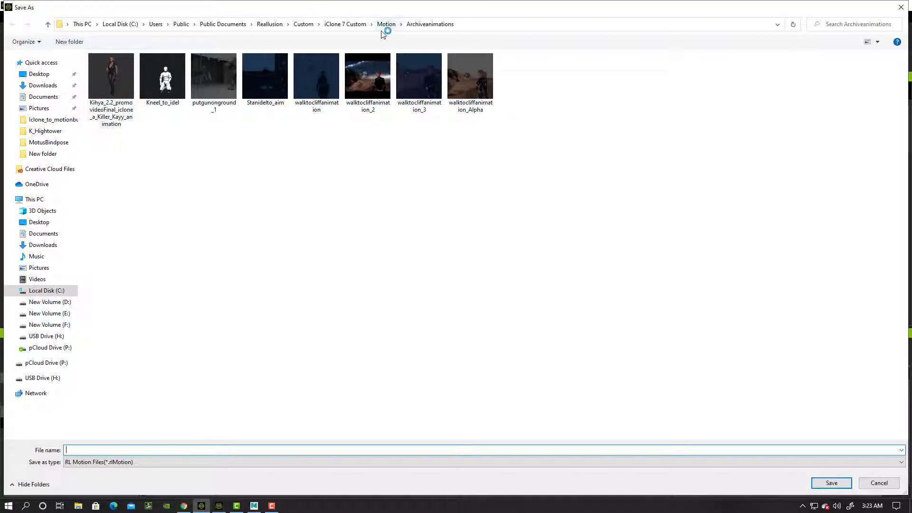
pyautogui.write('Standing_guard_1')
pyautogui.click(831, 483)
pyautogui.rightClick(361, 422)
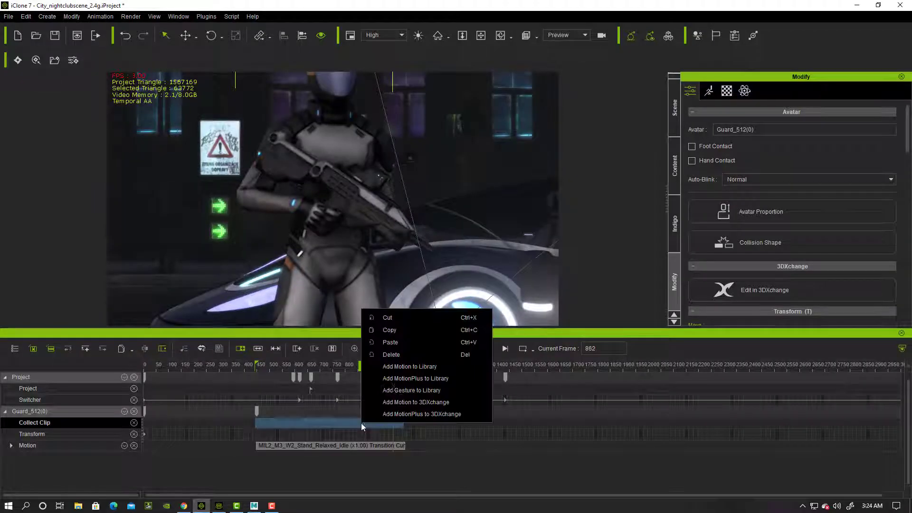
pyautogui.click(399, 368)
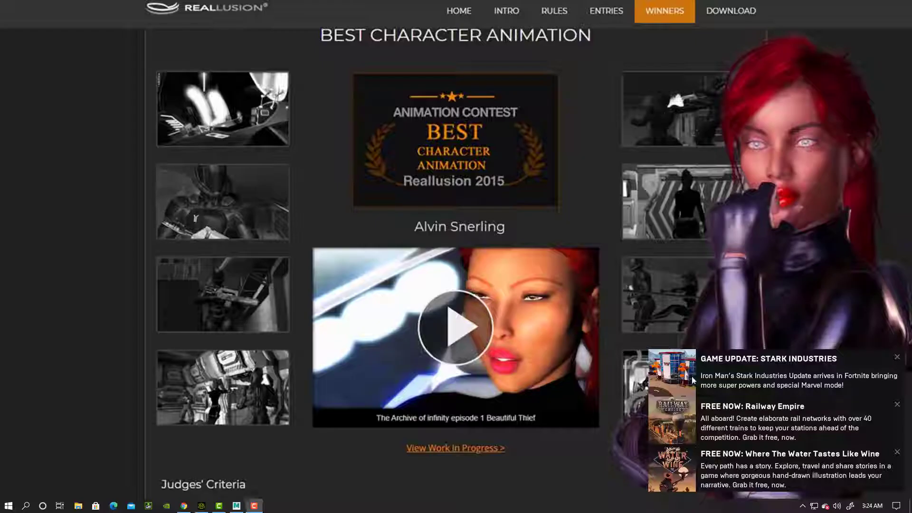
# Relaunch iClone 7 with a fresh project, declining to restore the unsaved one.
pyautogui.click(8, 504)
pyautogui.click(67, 426)
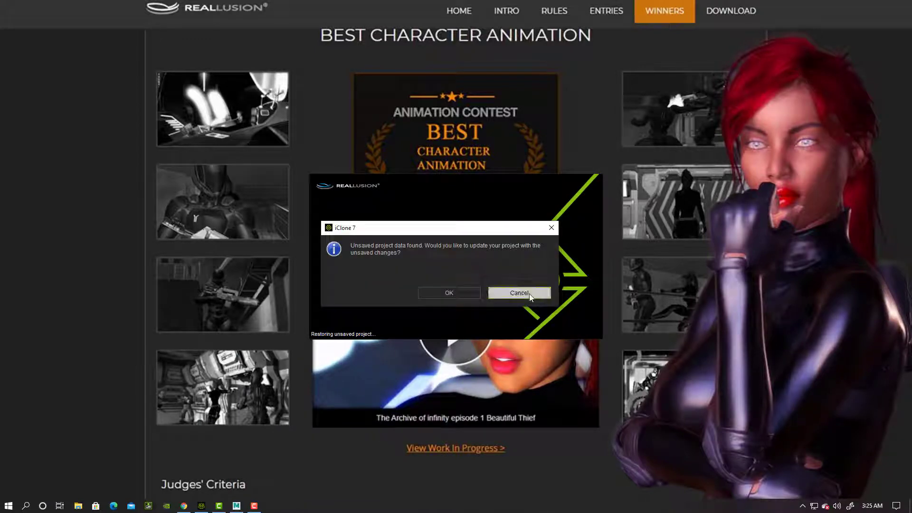
pyautogui.click(529, 293)
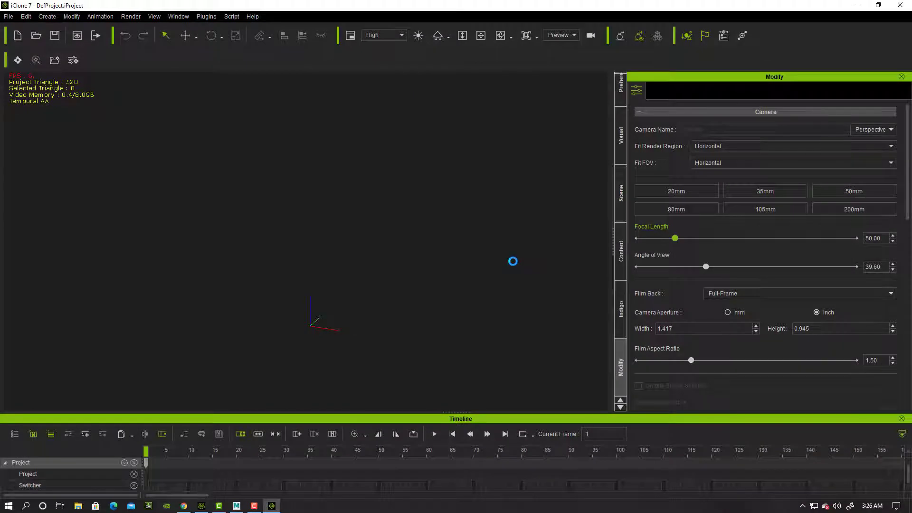
# Load the armored Avatar31 guard from Custom avatars and remove its object animation.
pyautogui.click(620, 249)
pyautogui.doubleClick(663, 182)
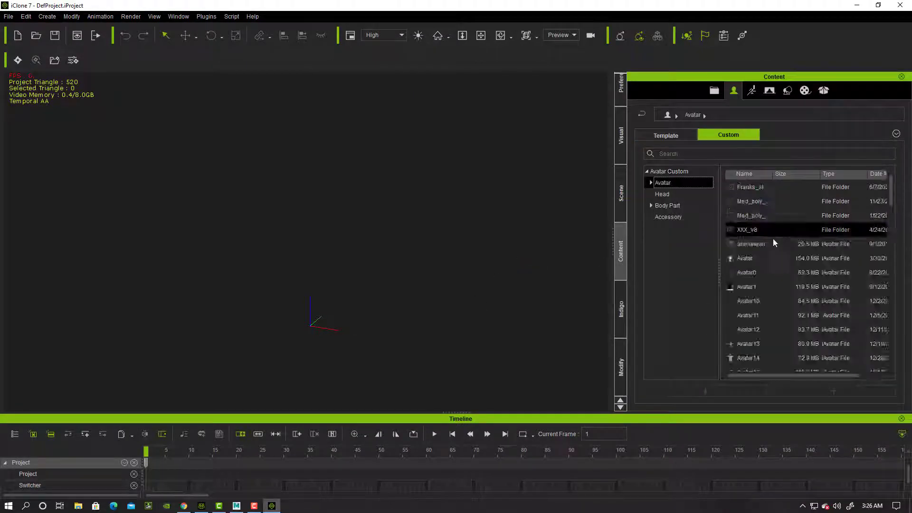
pyautogui.doubleClick(824, 306)
pyautogui.rightClick(306, 285)
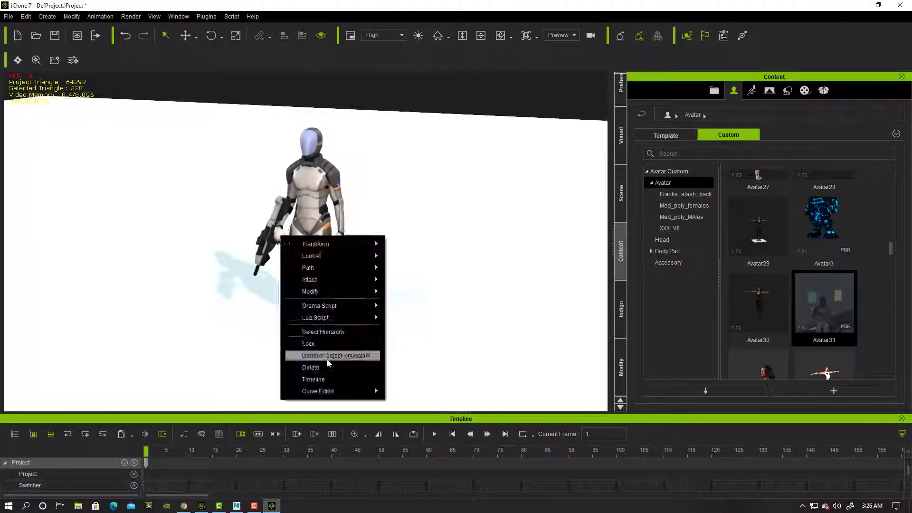
pyautogui.click(314, 352)
# Apply the Standing_Guard_1 motion from the Archiveanimations folder to the guard.
pyautogui.rightClick(147, 484)
pyautogui.click(203, 225)
pyautogui.click(751, 89)
pyautogui.doubleClick(663, 205)
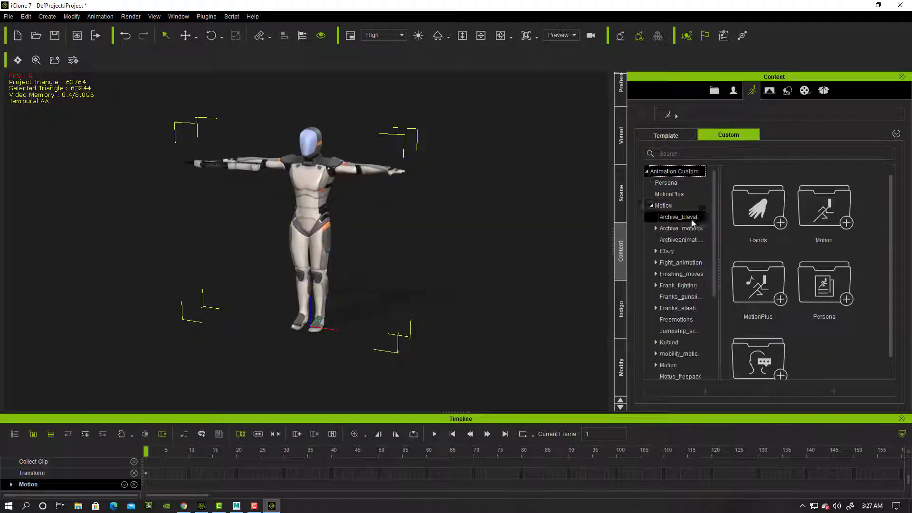
pyautogui.doubleClick(680, 228)
pyautogui.moveTo(892, 271); pyautogui.dragTo(896, 335)
pyautogui.click(681, 239)
pyautogui.doubleClick(680, 240)
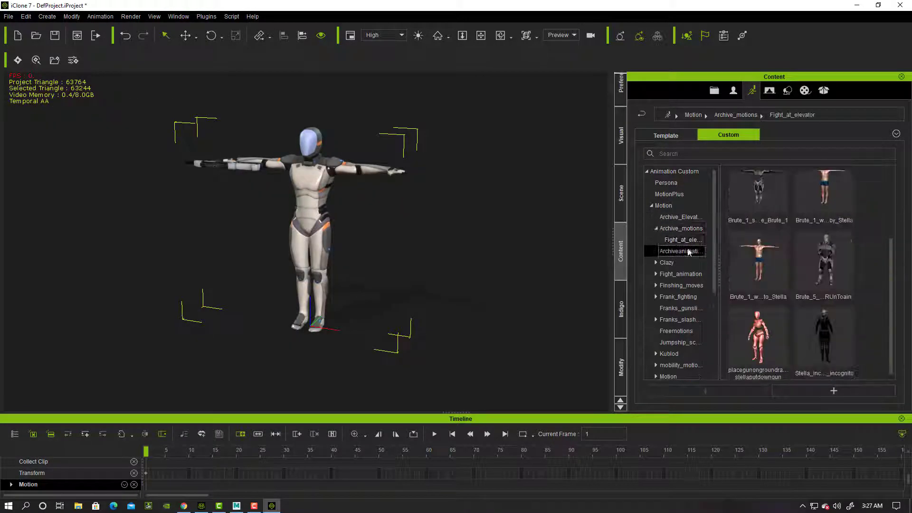
pyautogui.doubleClick(824, 285)
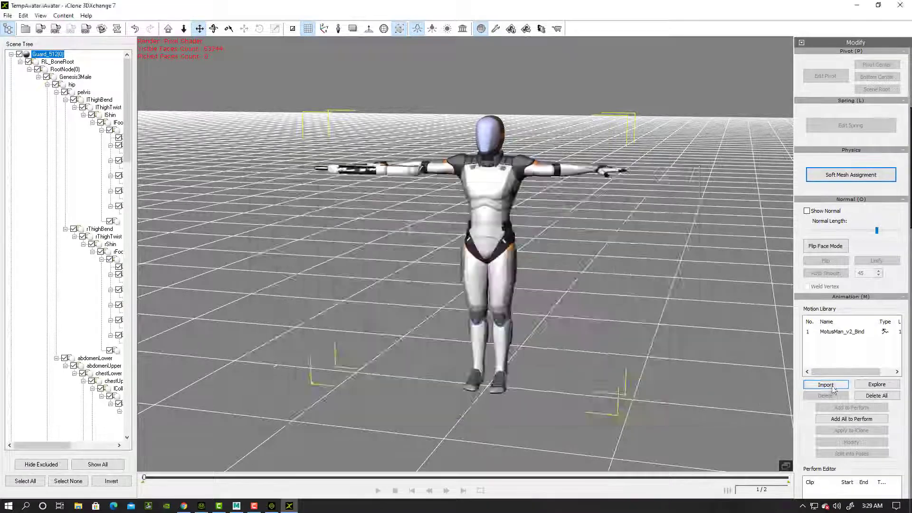
# Add the motion to Perform and export the guard as Standing_guard_1 FBX to iclone_to_motionbuilder files.
pyautogui.click(825, 384)
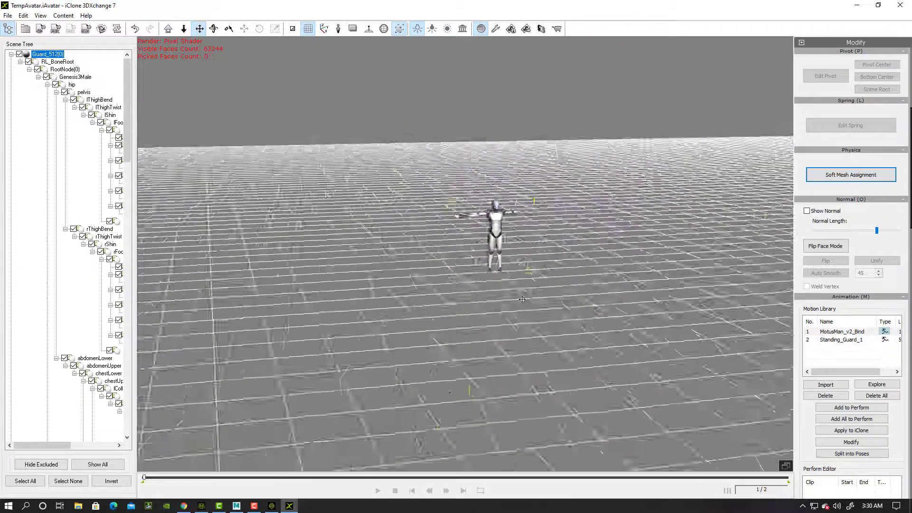
pyautogui.scroll(5, 522, 299)
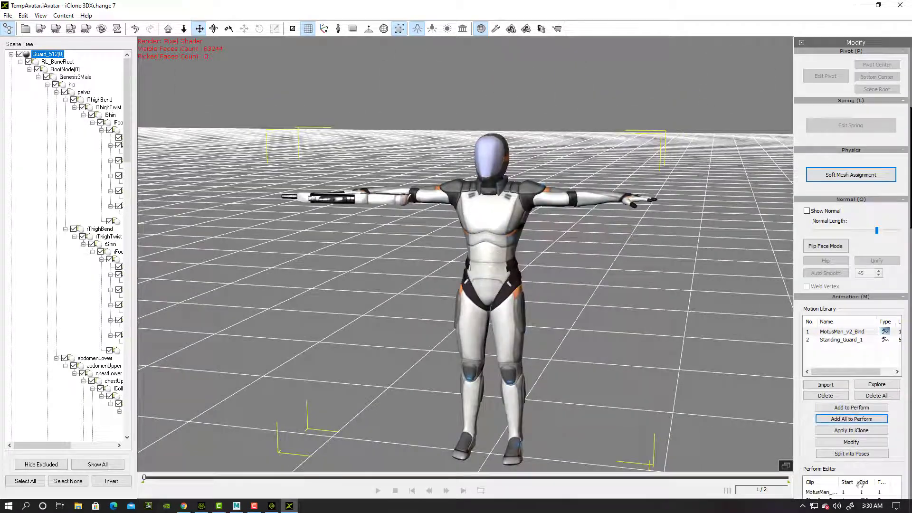
pyautogui.click(48, 28)
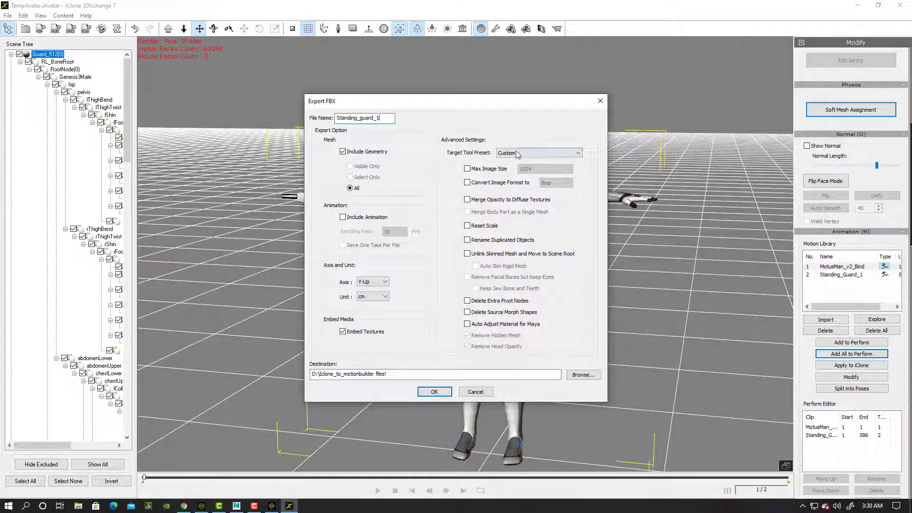
pyautogui.click(432, 392)
pyautogui.click(548, 322)
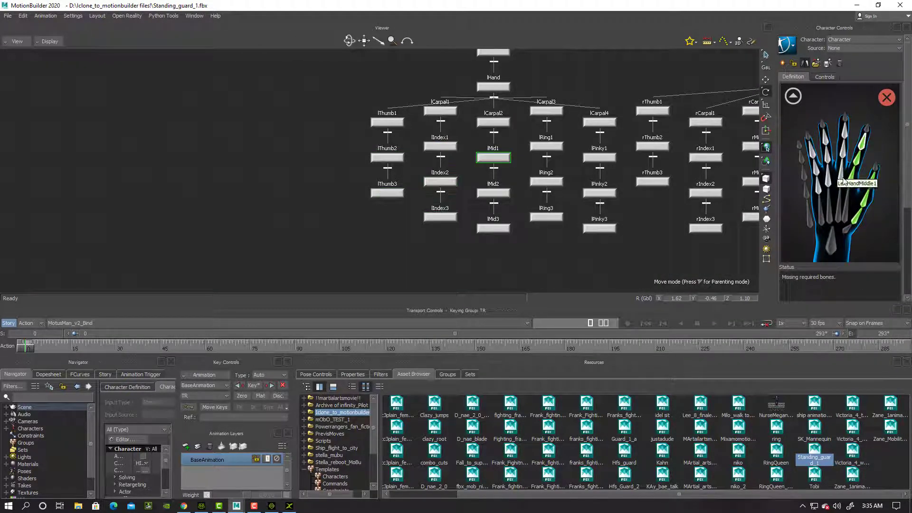
# Assign the lMid3 finger bone to complete the guard's characterization, then preview its idle.
pyautogui.click(494, 226)
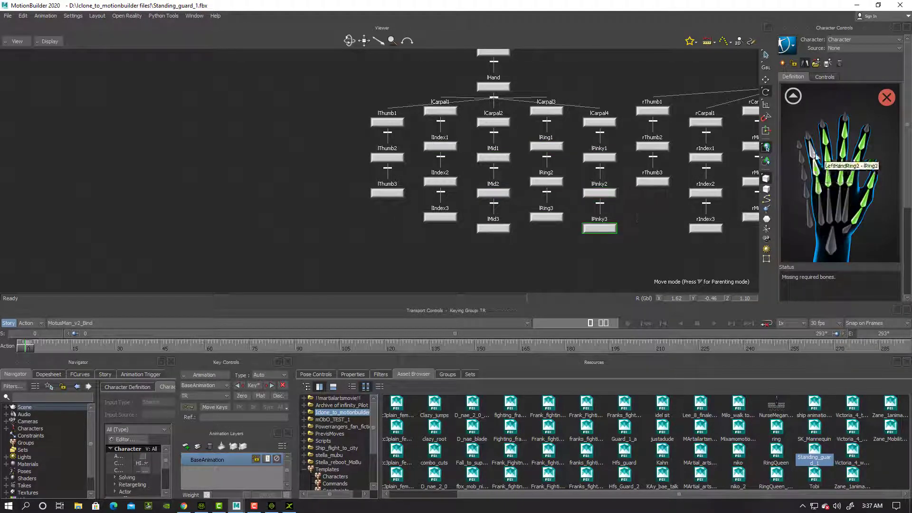
pyautogui.moveTo(622, 168); pyautogui.dragTo(576, 129)
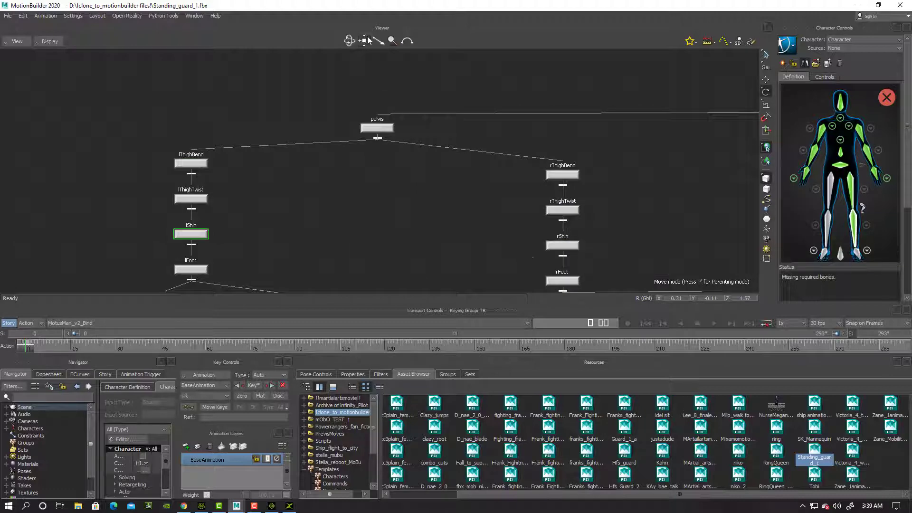
pyautogui.click(858, 256)
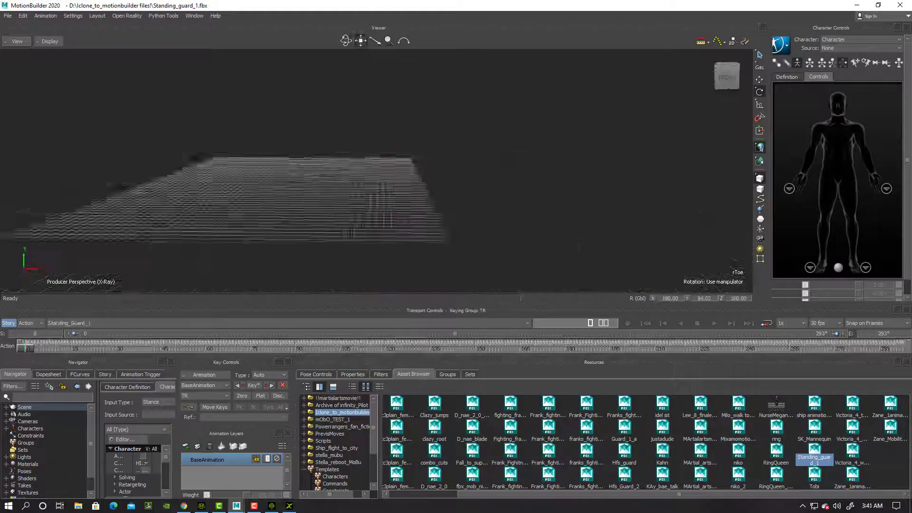
pyautogui.moveTo(446, 167); pyautogui.dragTo(321, 178)
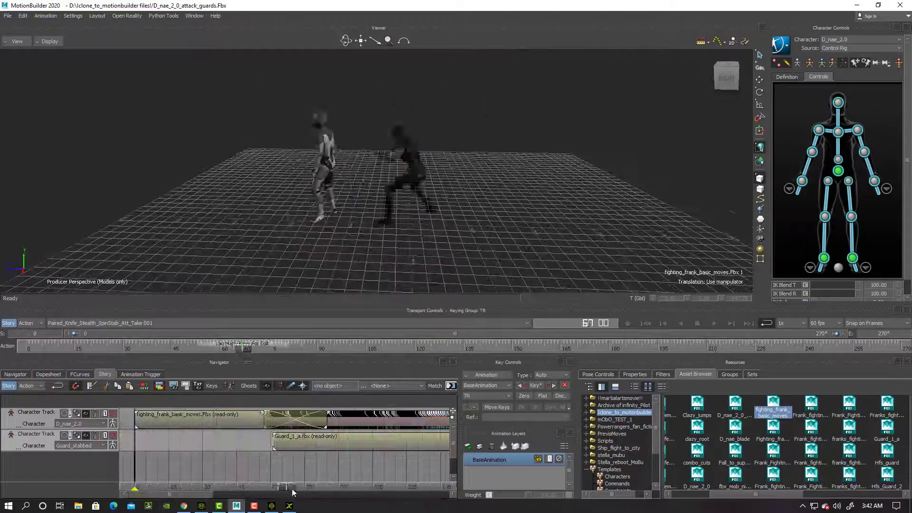
pyautogui.moveTo(293, 488); pyautogui.dragTo(202, 470)
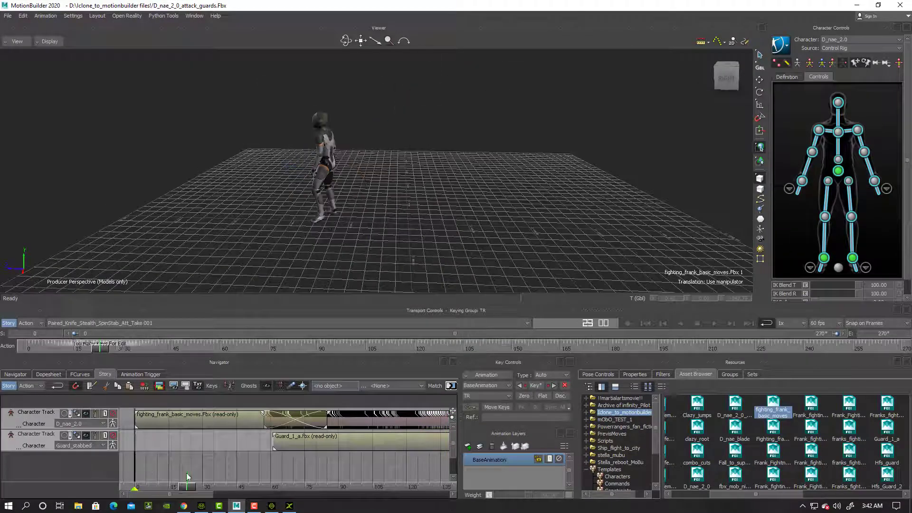
# Mute the guard track and place Standing_guard_1 on Guard_stabbed before Guard_1_a.
pyautogui.click(113, 443)
pyautogui.click(599, 412)
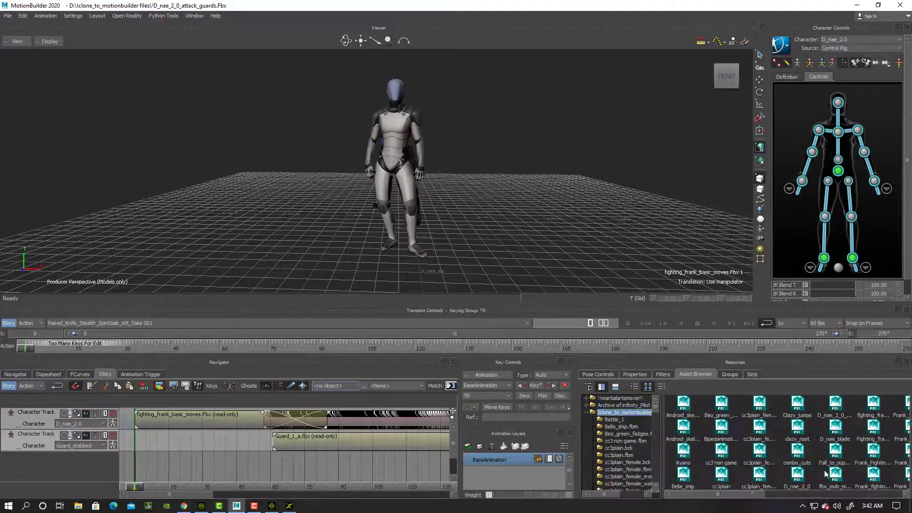
pyautogui.scroll(-5, 825, 473)
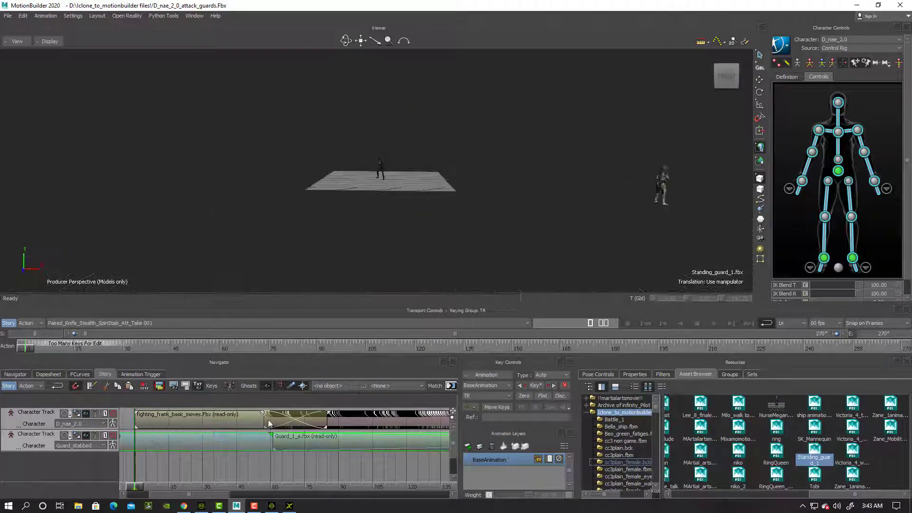
pyautogui.moveTo(132, 487); pyautogui.dragTo(325, 486)
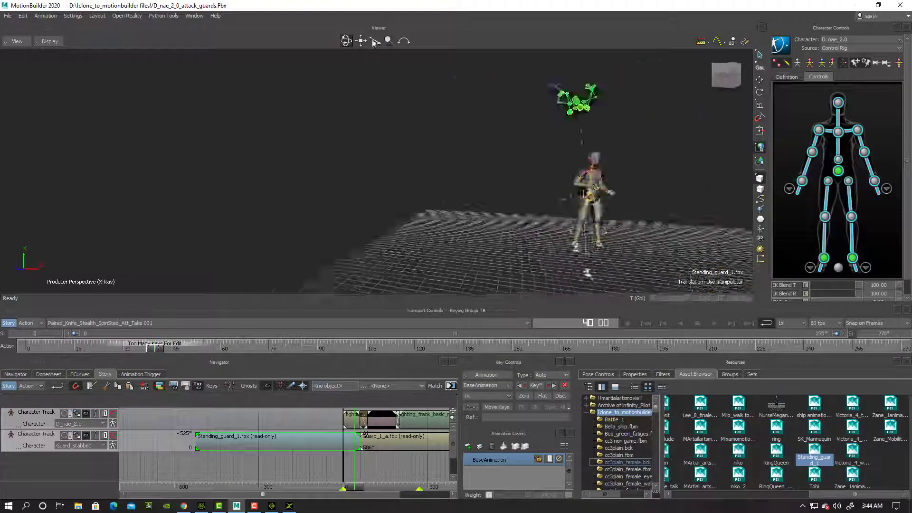
# Scrub the timeline in solid display to review the idle flowing into the stab clip.
pyautogui.moveTo(455, 214)
pyautogui.mouseDown()
pyautogui.moveTo(518, 191)
pyautogui.moveTo(407, 200)
pyautogui.mouseUp()
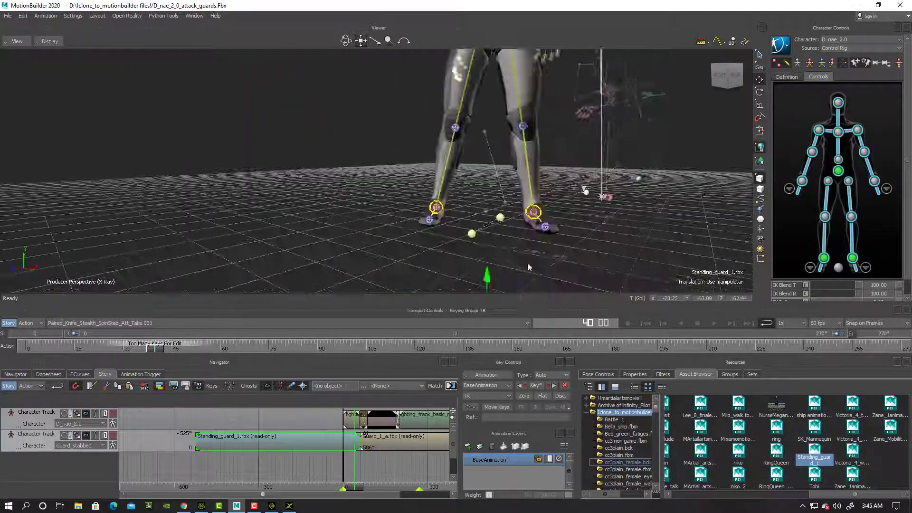
pyautogui.moveTo(363, 448)
pyautogui.mouseDown()
pyautogui.moveTo(349, 447)
pyautogui.moveTo(378, 447)
pyautogui.mouseUp()
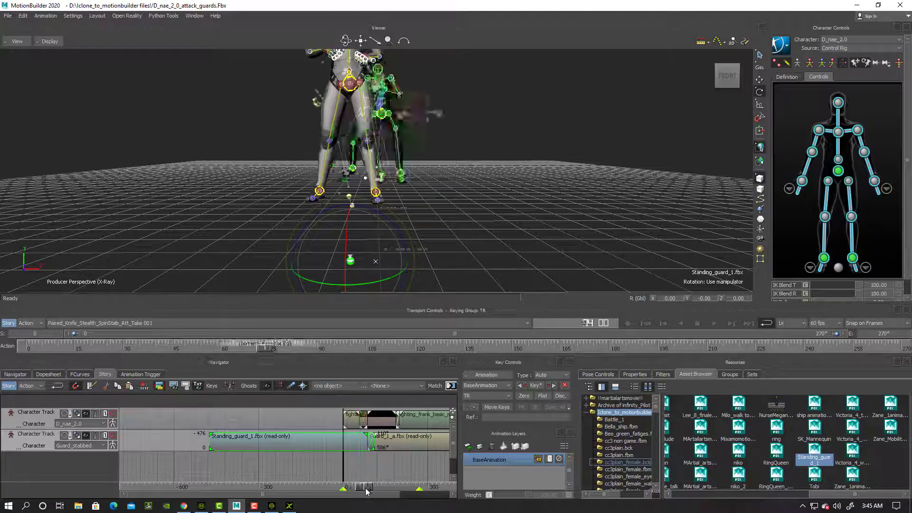
pyautogui.scroll(-3, 285, 442)
pyautogui.moveTo(344, 143); pyautogui.dragTo(427, 157)
pyautogui.hotkey('ctrl', 'a')
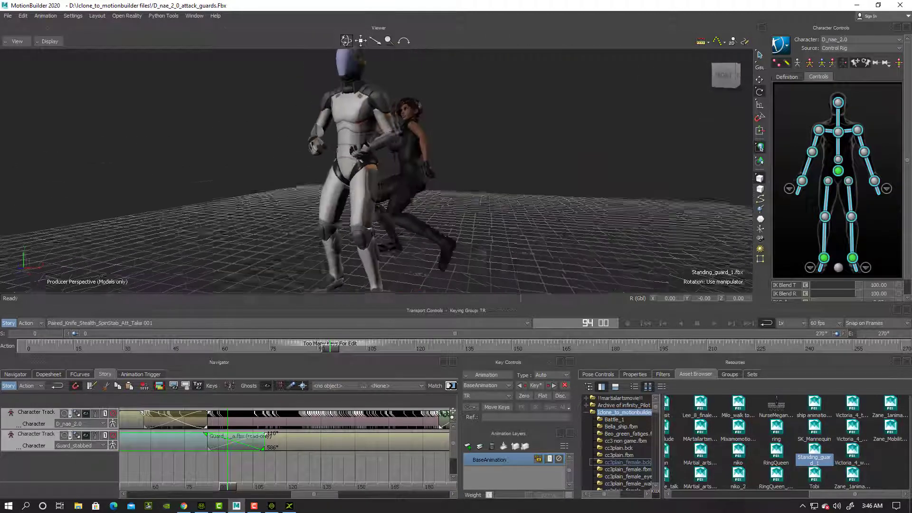
pyautogui.moveTo(228, 447); pyautogui.dragTo(143, 447)
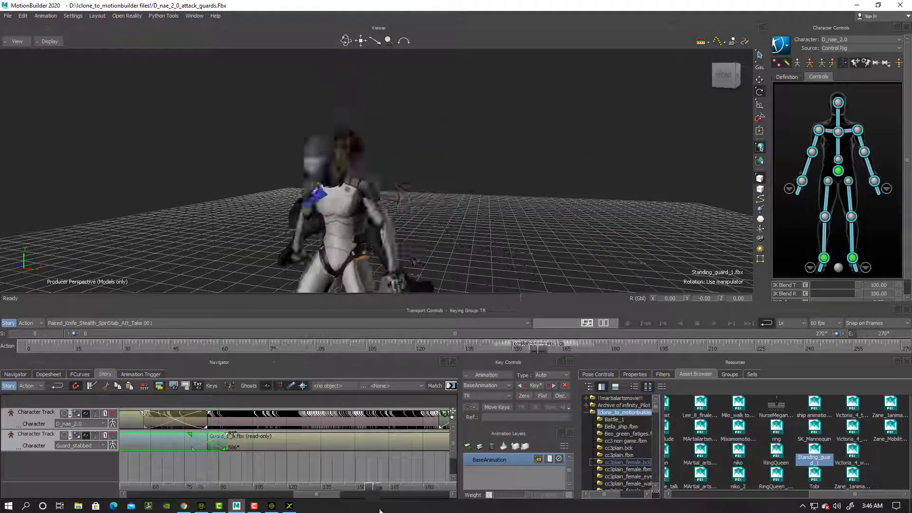
pyautogui.scroll(3, 285, 441)
pyautogui.moveTo(642, 346)
pyautogui.mouseDown()
pyautogui.moveTo(677, 345)
pyautogui.moveTo(168, 344)
pyautogui.mouseUp()
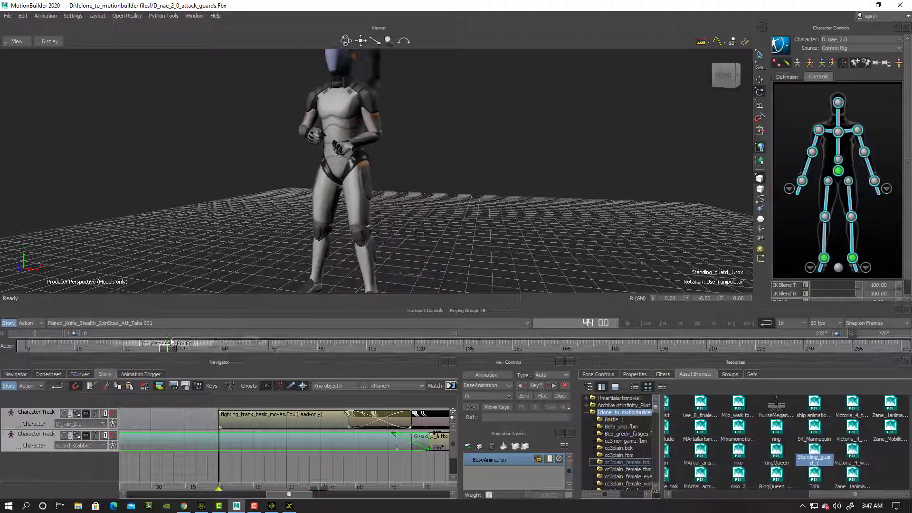
pyautogui.moveTo(332, 494); pyautogui.dragTo(297, 489)
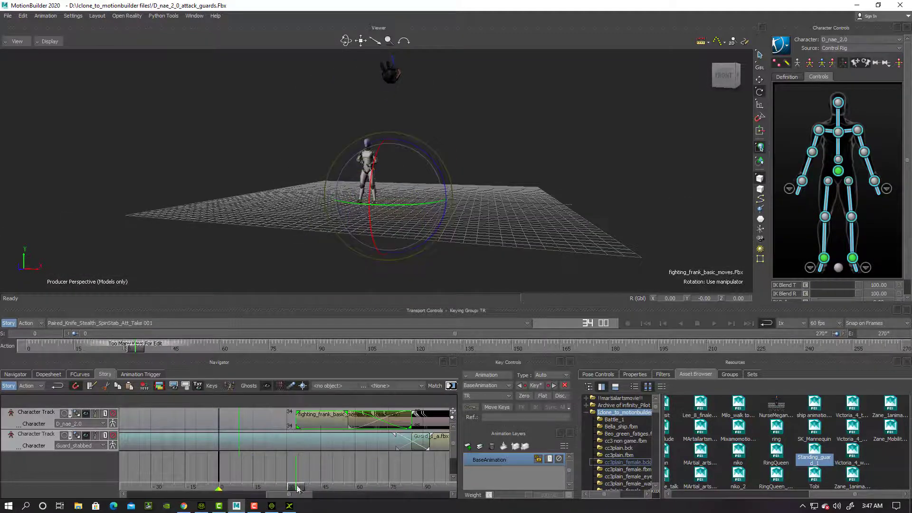
# Show the Properties of the Standing_guard_1 clip to adjust its offsets.
pyautogui.click(634, 373)
pyautogui.scroll(-3, 685, 466)
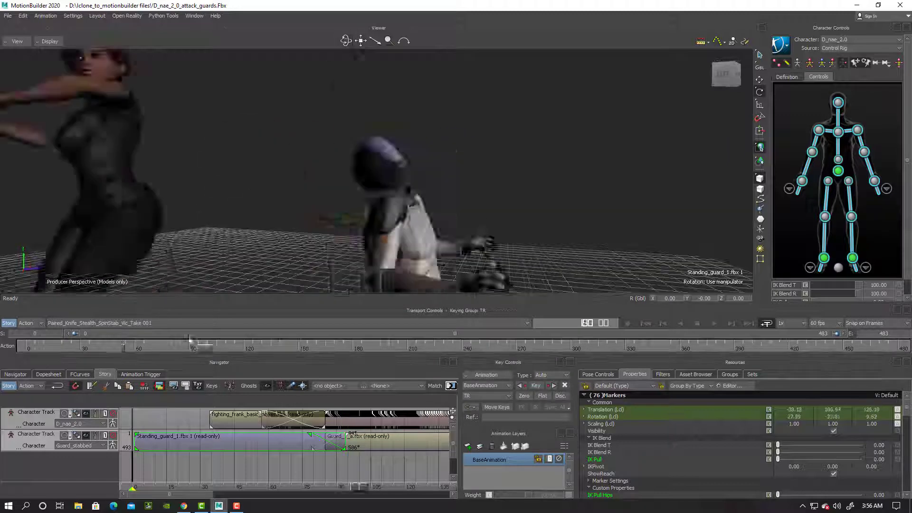
# Play the scene from the start and scrub through the woman stabbing the idling guard.
pyautogui.click(84, 335)
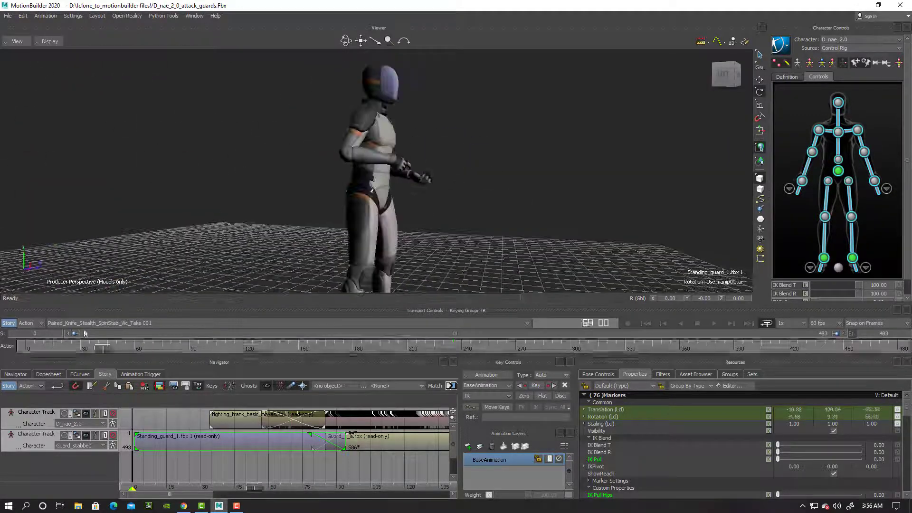
pyautogui.click(715, 324)
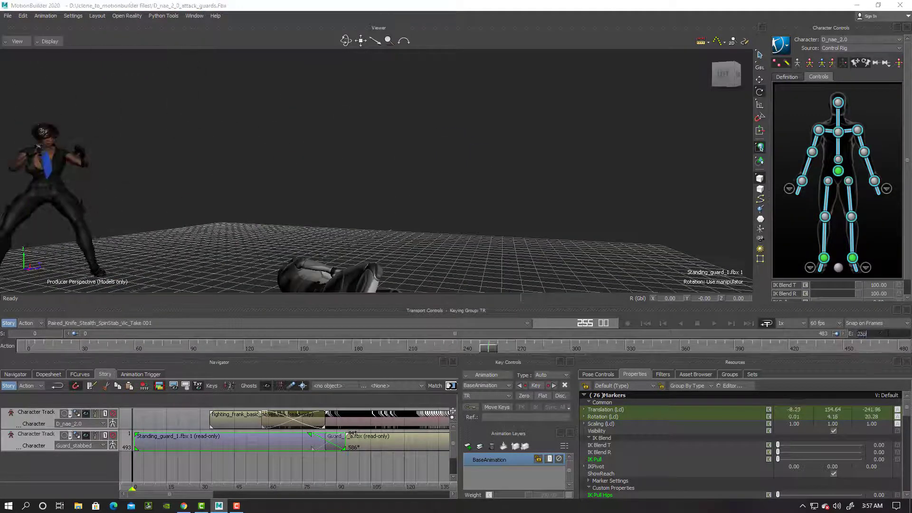
pyautogui.click(718, 324)
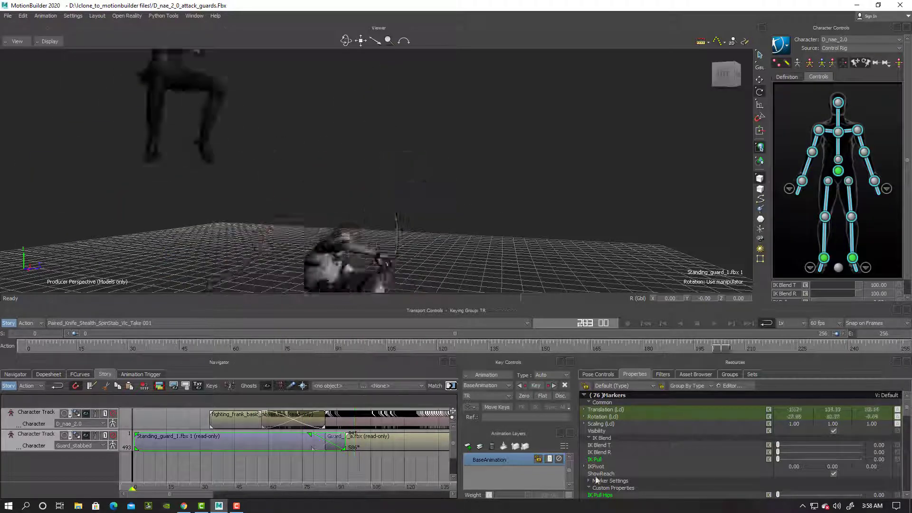
pyautogui.moveTo(143, 488); pyautogui.dragTo(183, 490)
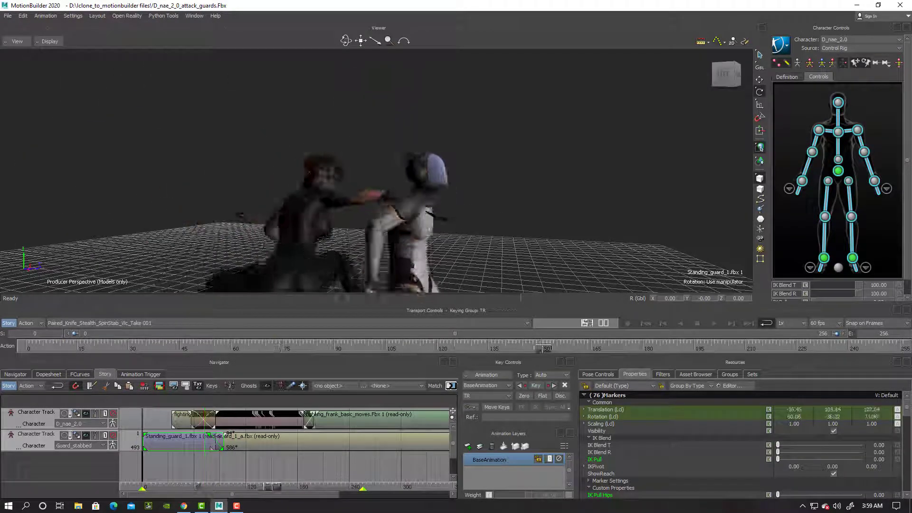
pyautogui.moveTo(542, 347); pyautogui.dragTo(840, 347)
pyautogui.moveTo(157, 487); pyautogui.dragTo(261, 488)
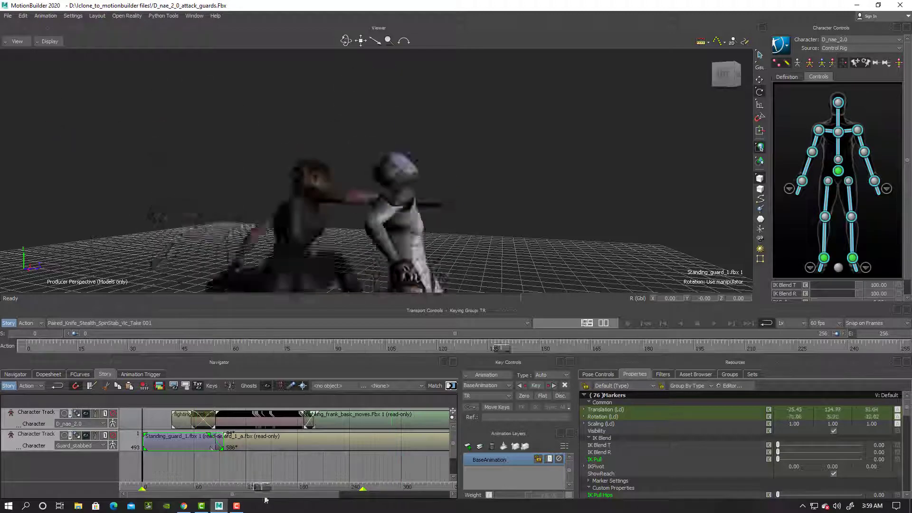